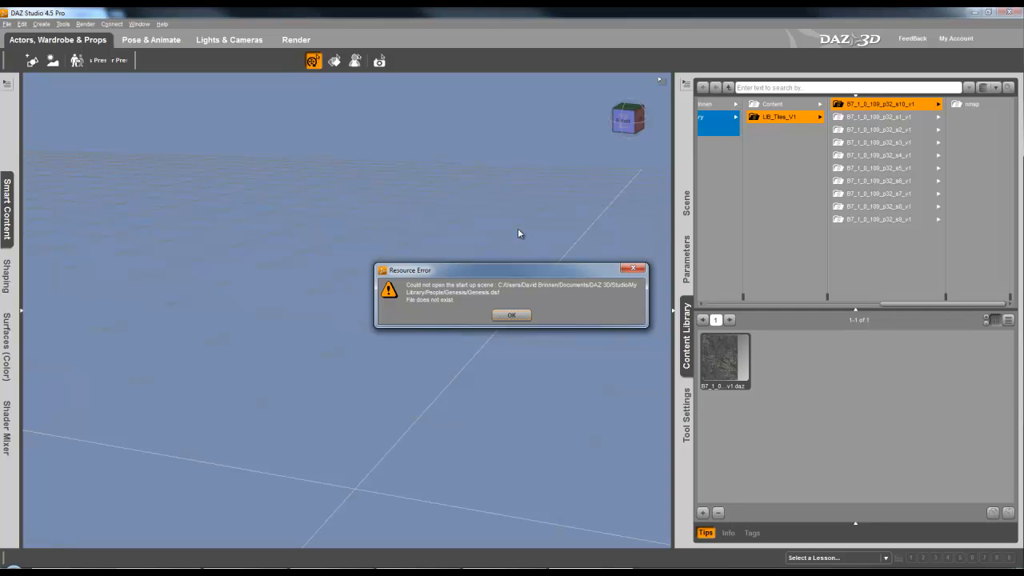
# - Dismiss the startup error and lesson dialogs and load the Toon Alien actor from the default smart content files
pyautogui.click(512, 316)
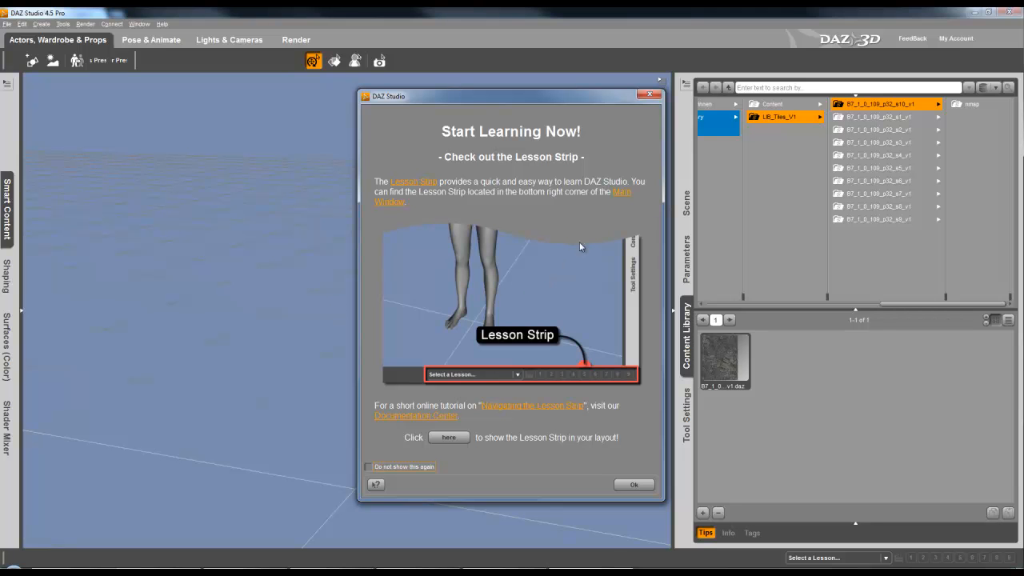
pyautogui.click(649, 95)
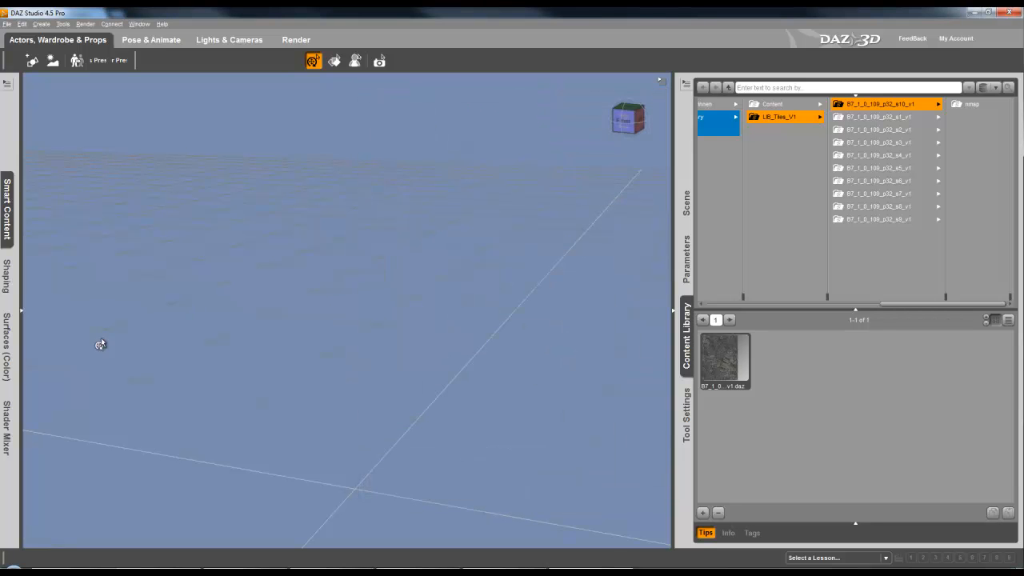
pyautogui.click(23, 320)
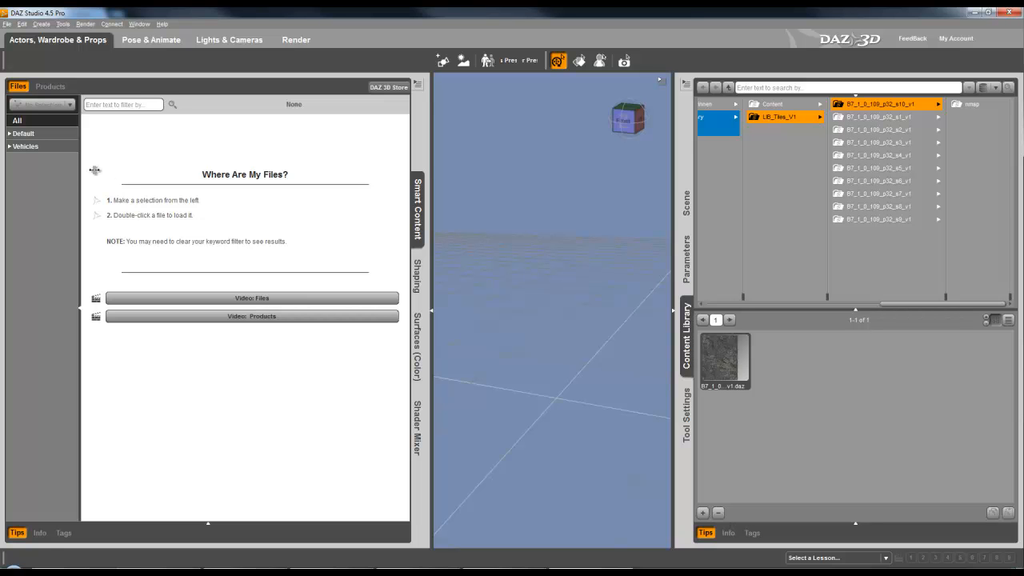
pyautogui.click(23, 133)
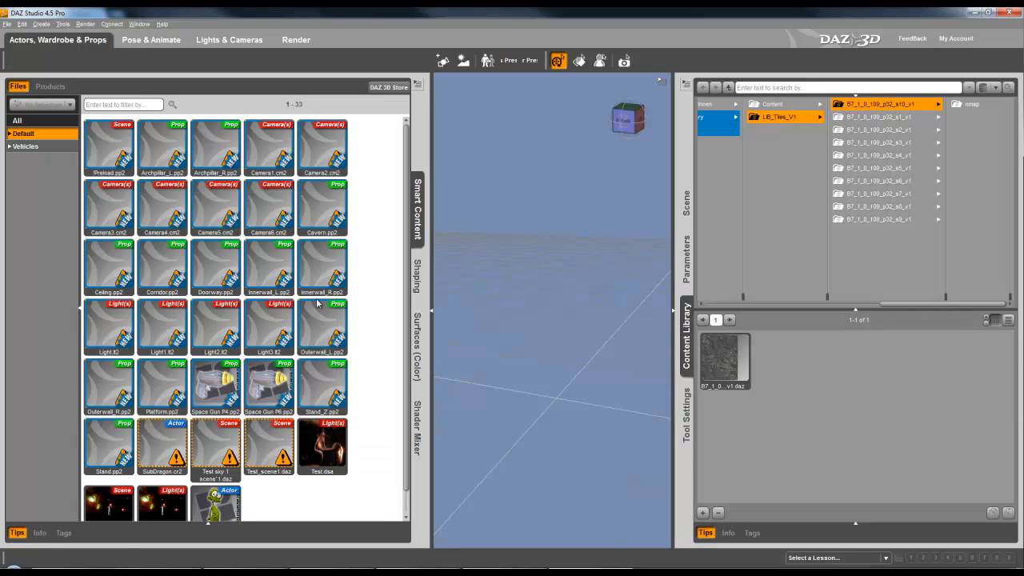
pyautogui.scroll(-1, 402, 327)
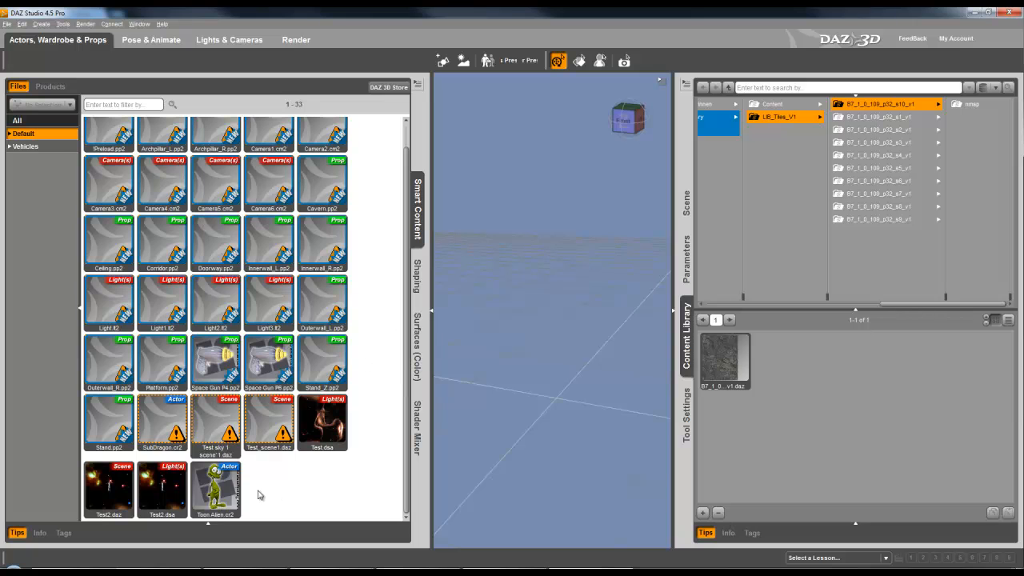
pyautogui.doubleClick(216, 490)
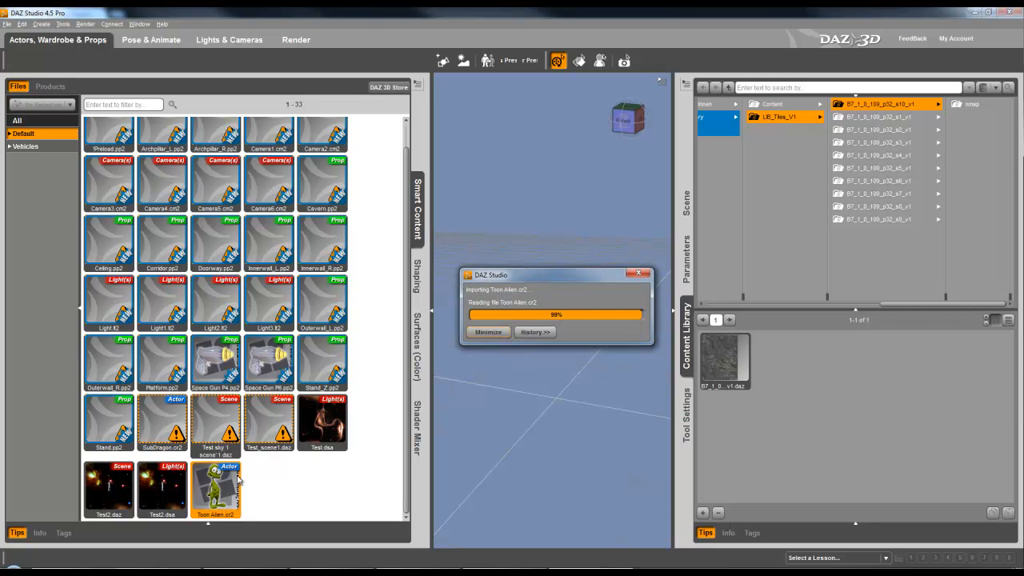
pyautogui.click(431, 316)
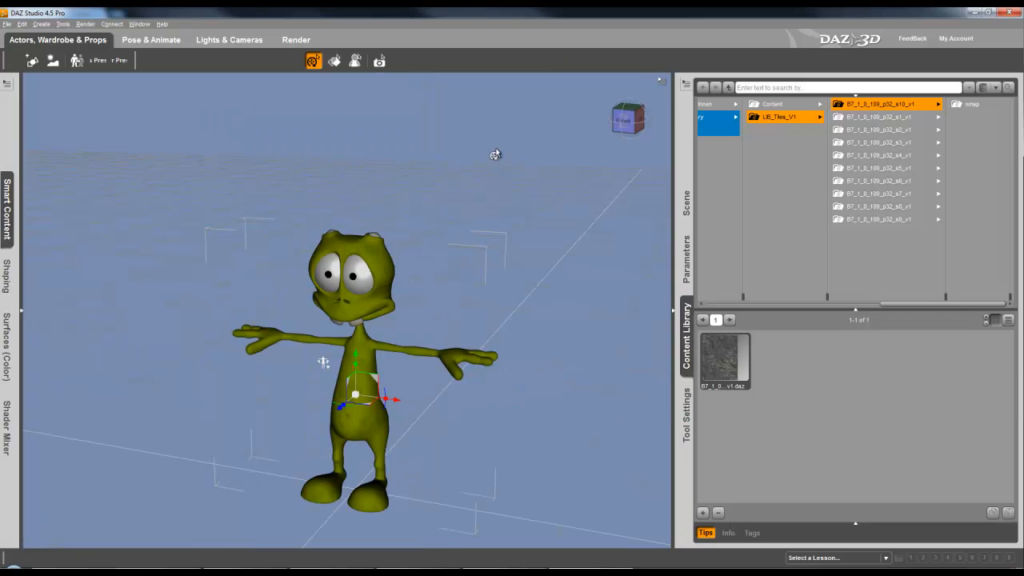
# - Pose the alien's left arm by lowering it, bending it at the elbow and bringing the hand forward
pyautogui.click(620, 126)
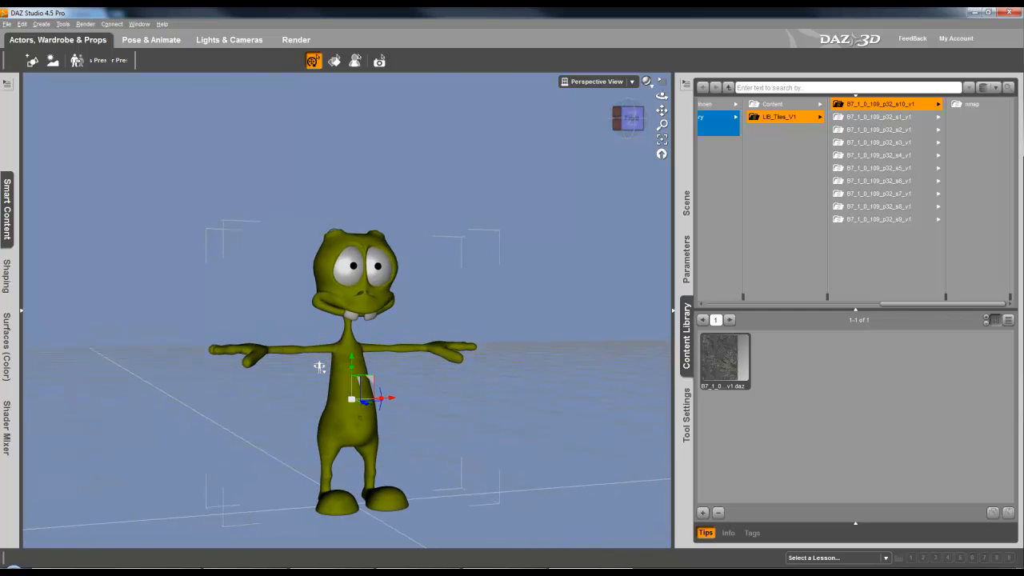
pyautogui.moveTo(472, 354); pyautogui.dragTo(435, 403)
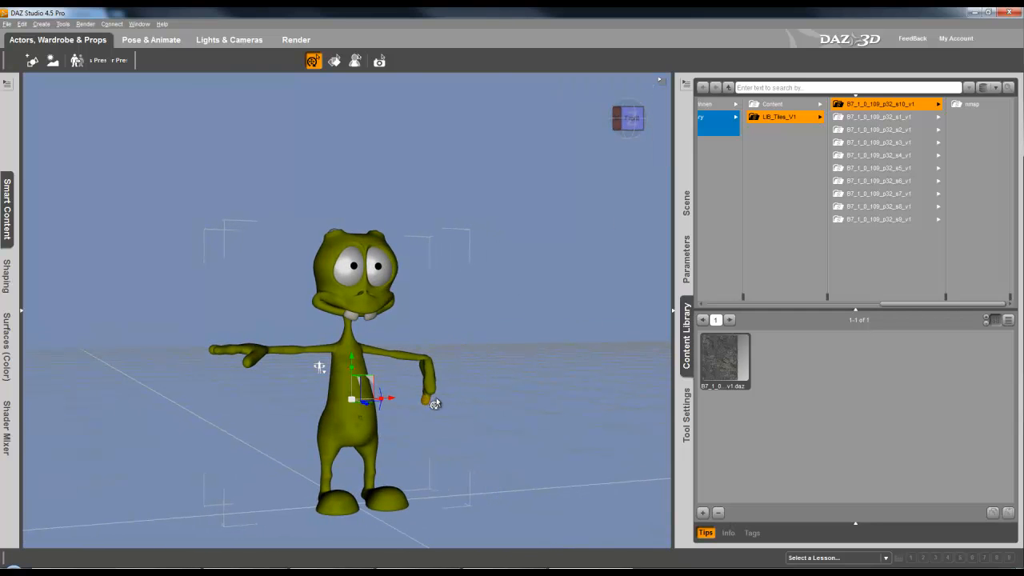
pyautogui.moveTo(396, 369); pyautogui.dragTo(389, 355)
pyautogui.moveTo(436, 380); pyautogui.dragTo(440, 367)
pyautogui.keyDown('alt'); pyautogui.moveTo(577, 154); pyautogui.dragTo(606, 155); pyautogui.keyUp('alt')
pyautogui.moveTo(381, 437); pyautogui.dragTo(319, 406)
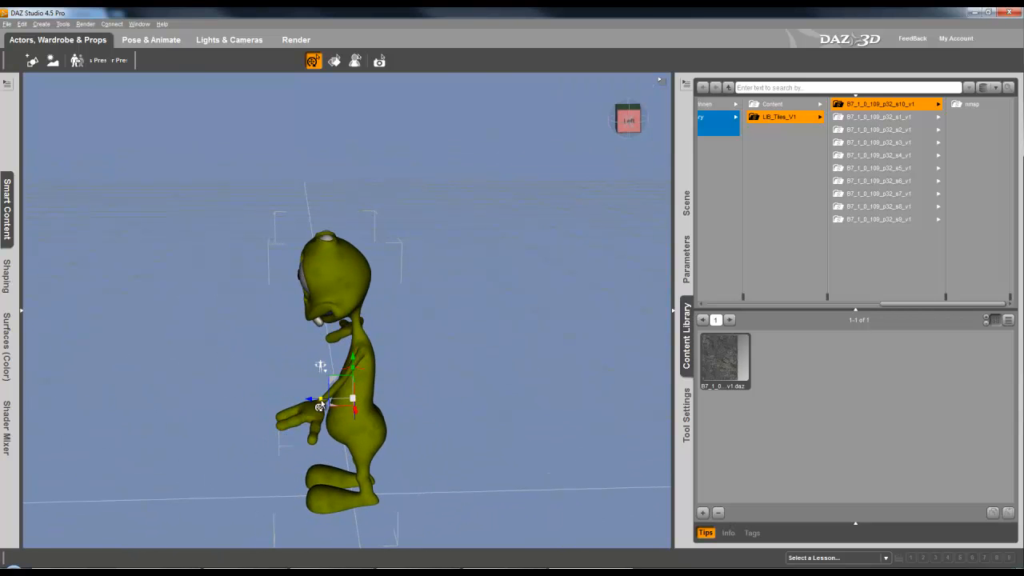
pyautogui.click(619, 118)
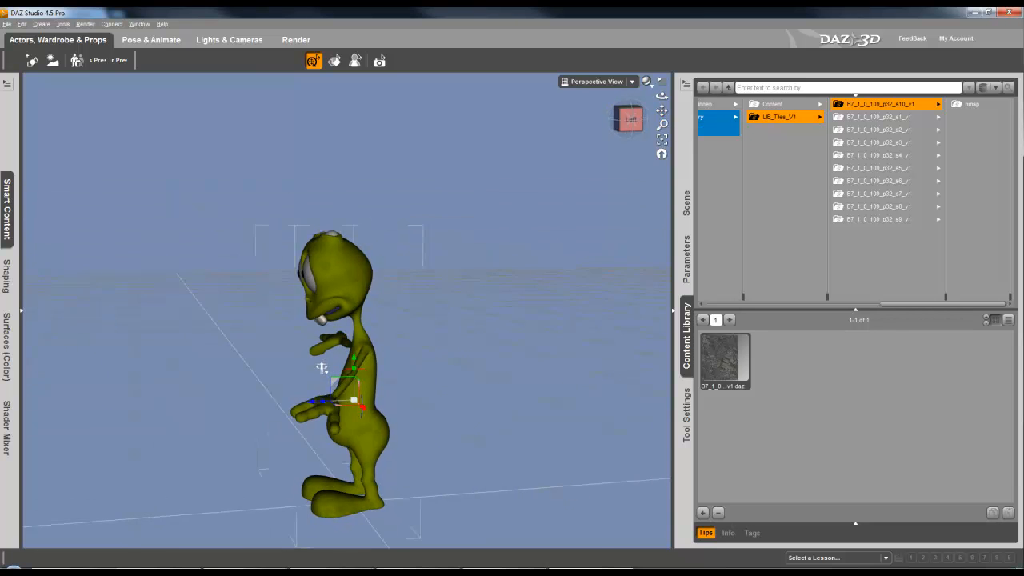
pyautogui.moveTo(389, 375); pyautogui.dragTo(435, 399)
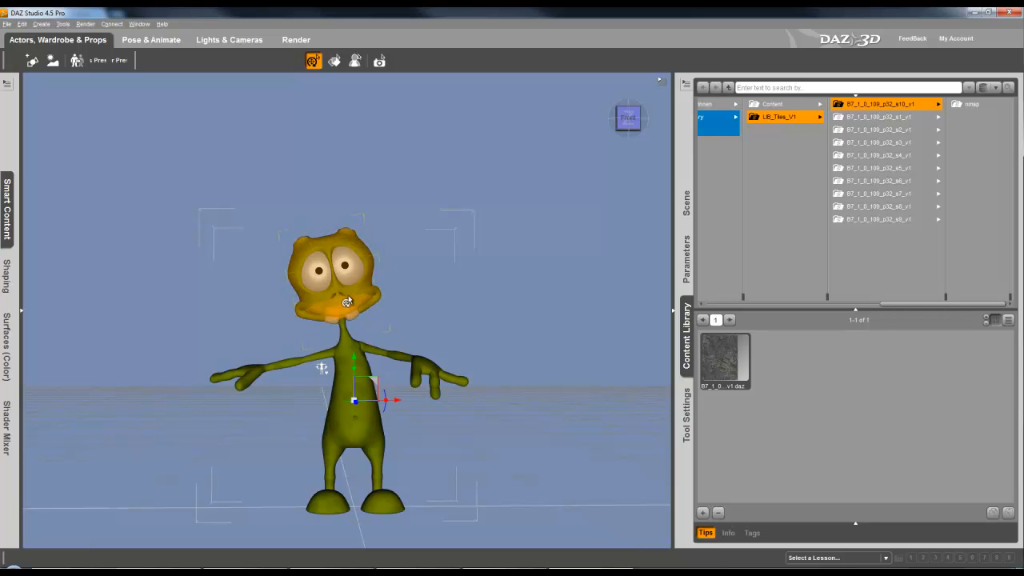
# - Lower and tilt the alien's head toward its left side and select the head
pyautogui.moveTo(348, 300); pyautogui.dragTo(354, 306)
pyautogui.moveTo(627, 124)
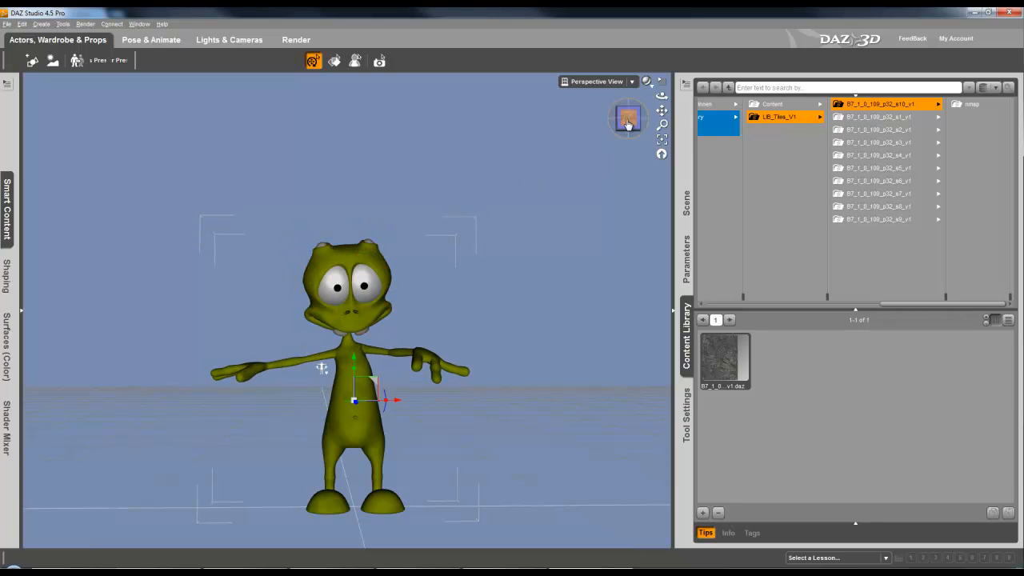
pyautogui.moveTo(356, 324); pyautogui.dragTo(408, 300)
pyautogui.click(369, 293)
pyautogui.click(395, 299)
# - Pose the alien's right arm raised and forward with the hand drooping down at the wrist
pyautogui.moveTo(626, 120)
pyautogui.mouseDown()
pyautogui.moveTo(593, 124)
pyautogui.moveTo(589, 114)
pyautogui.moveTo(622, 112)
pyautogui.mouseUp()
pyautogui.click(627, 117)
pyautogui.moveTo(222, 355); pyautogui.dragTo(218, 376)
pyautogui.moveTo(300, 300); pyautogui.dragTo(387, 362)
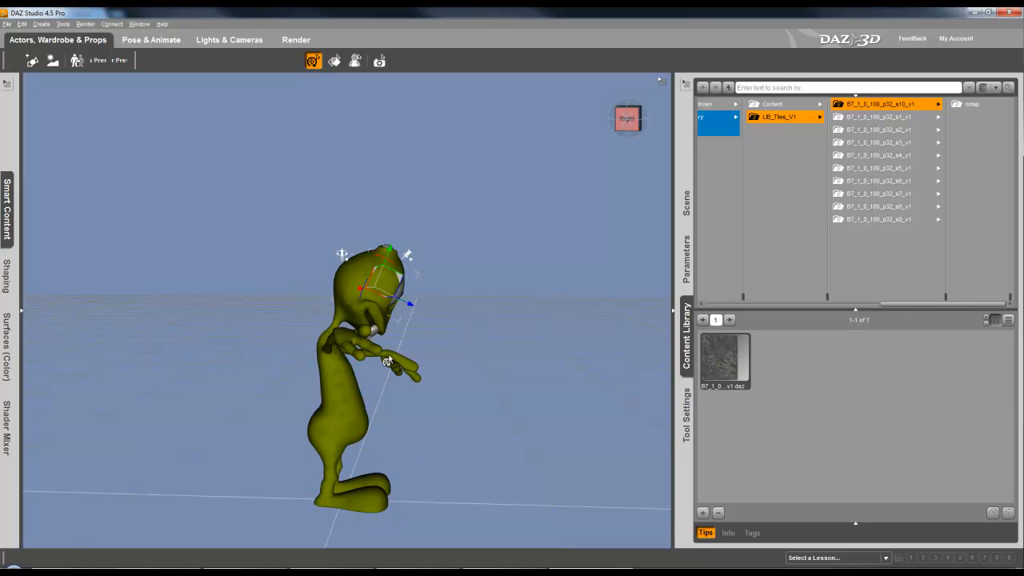
pyautogui.click(637, 120)
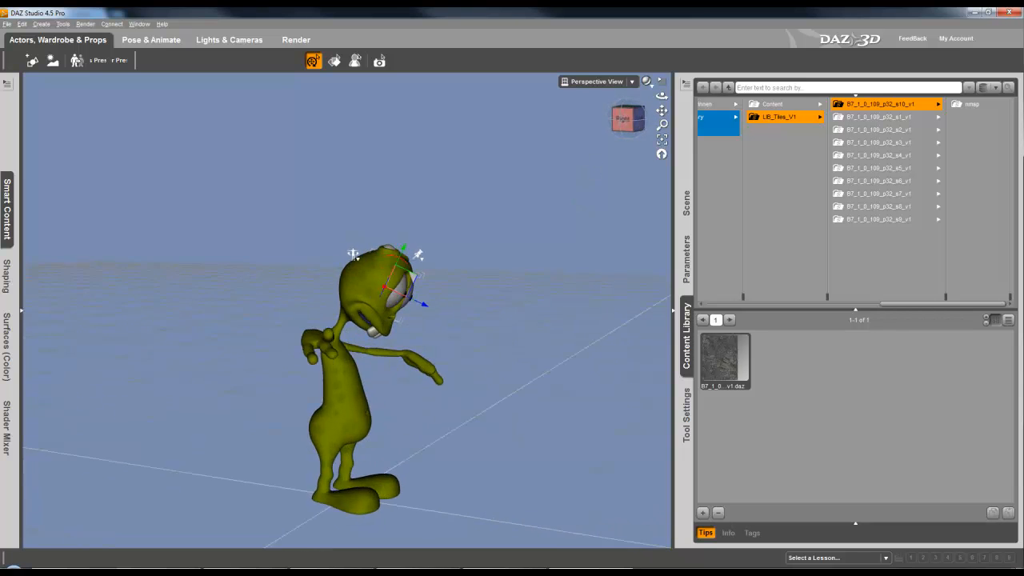
pyautogui.moveTo(274, 333)
pyautogui.mouseDown()
pyautogui.moveTo(280, 319)
pyautogui.moveTo(279, 345)
pyautogui.mouseUp()
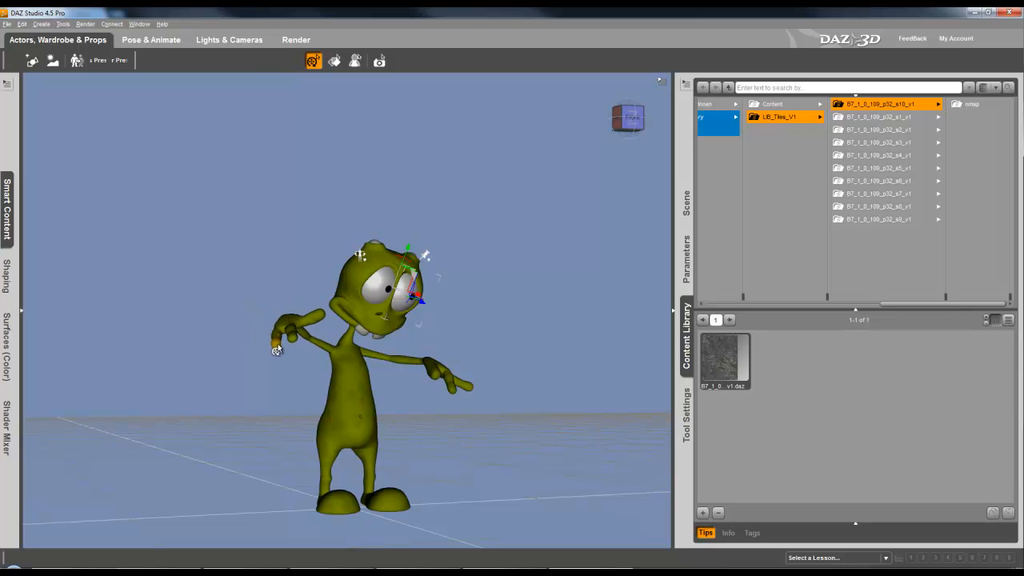
# - Refine the alien's left arm and bend its left index finger downward
pyautogui.moveTo(655, 146)
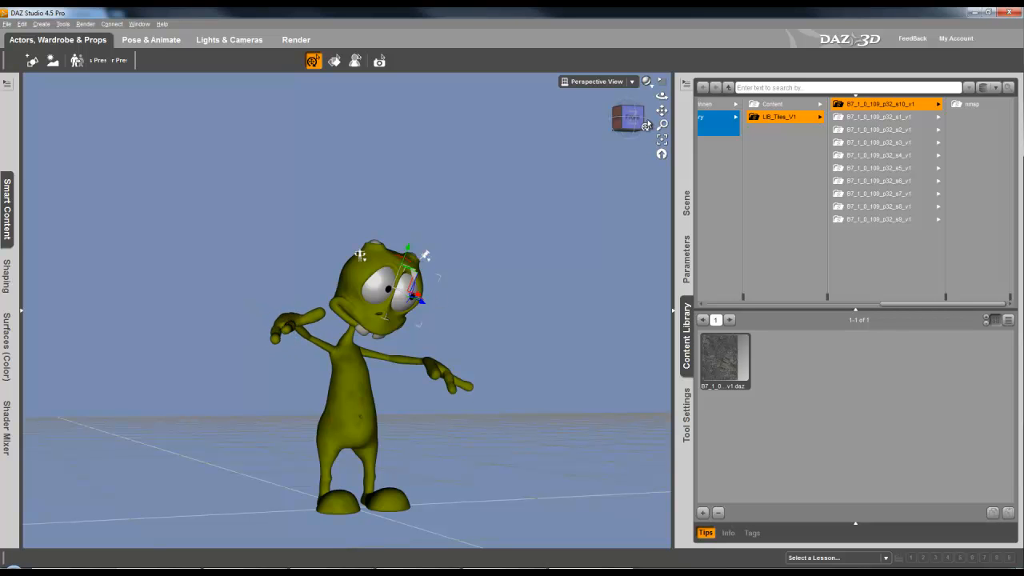
pyautogui.moveTo(646, 125); pyautogui.dragTo(604, 125)
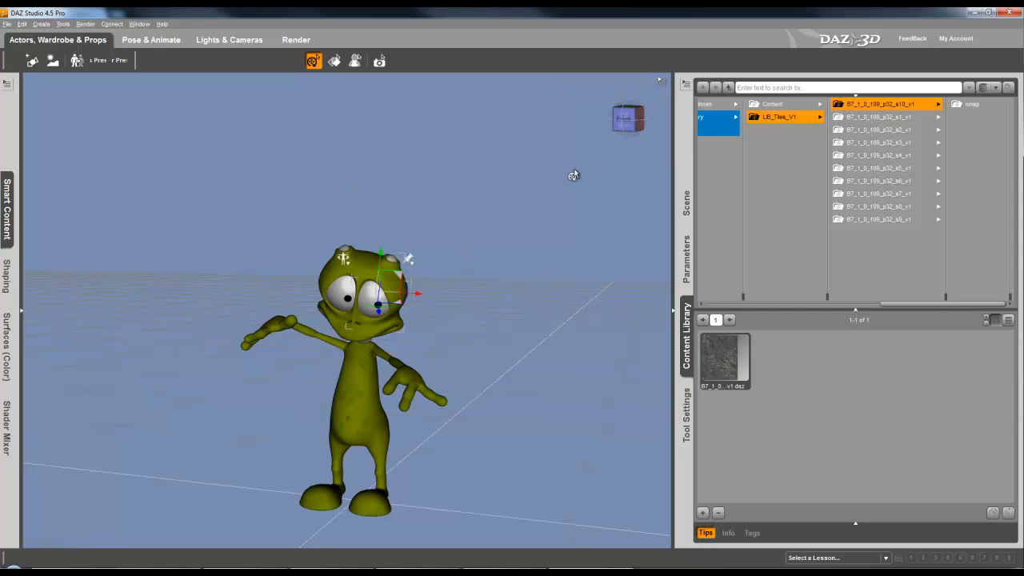
pyautogui.click(628, 118)
pyautogui.moveTo(627, 119); pyautogui.dragTo(636, 116)
pyautogui.click(443, 414)
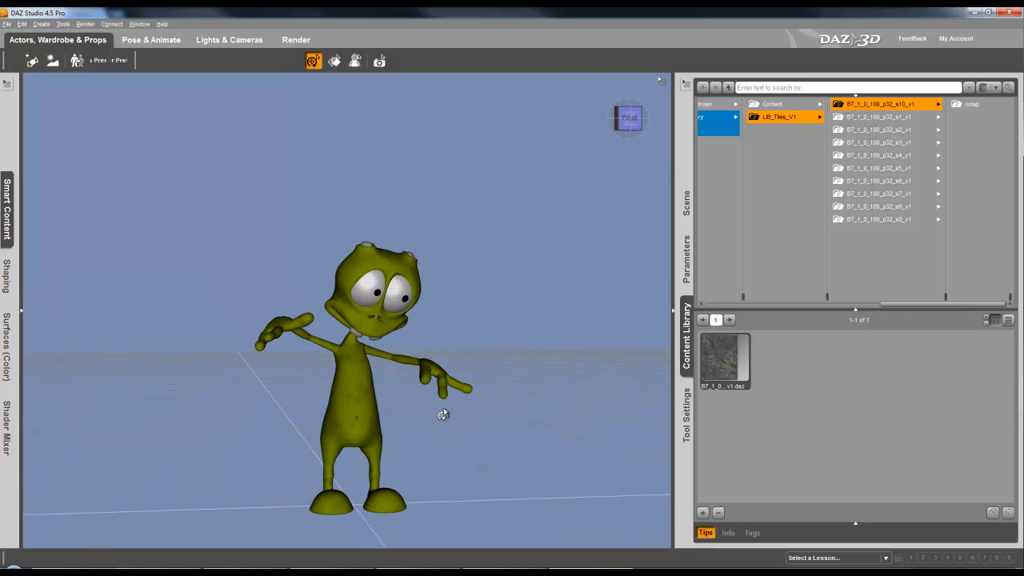
pyautogui.click(441, 405)
pyautogui.moveTo(442, 399); pyautogui.dragTo(434, 410)
pyautogui.moveTo(396, 365); pyautogui.dragTo(428, 363)
# - Pull the alien's head forward from the side view and select the head
pyautogui.moveTo(627, 119)
pyautogui.mouseDown()
pyautogui.moveTo(640, 120)
pyautogui.moveTo(623, 120)
pyautogui.mouseUp()
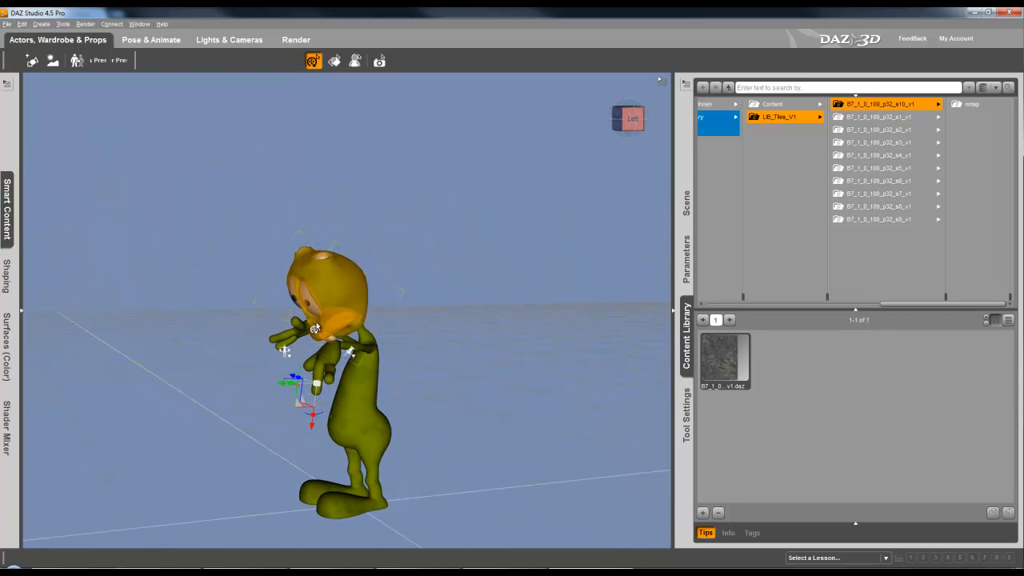
pyautogui.moveTo(328, 336); pyautogui.dragTo(324, 301)
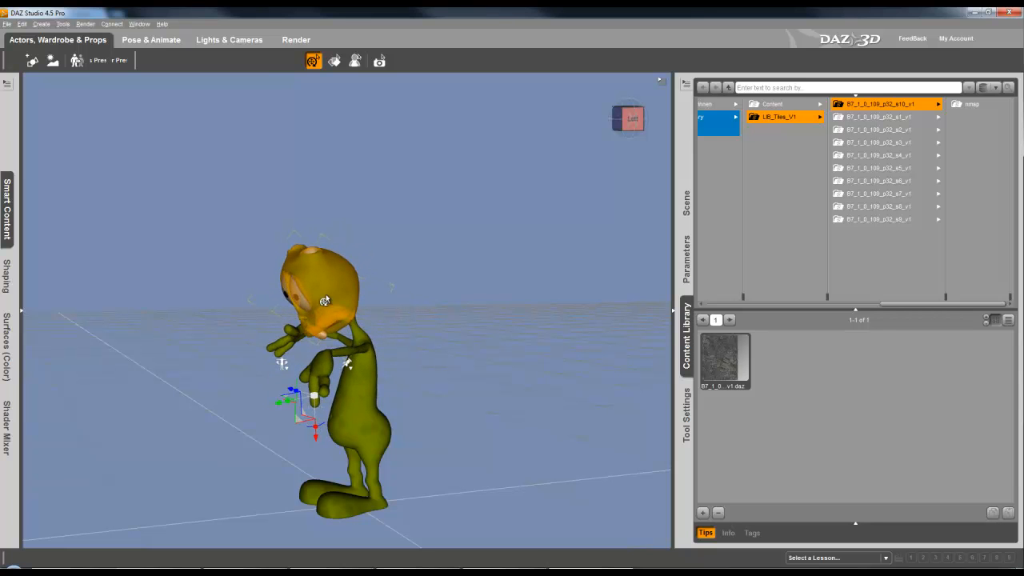
pyautogui.click(336, 340)
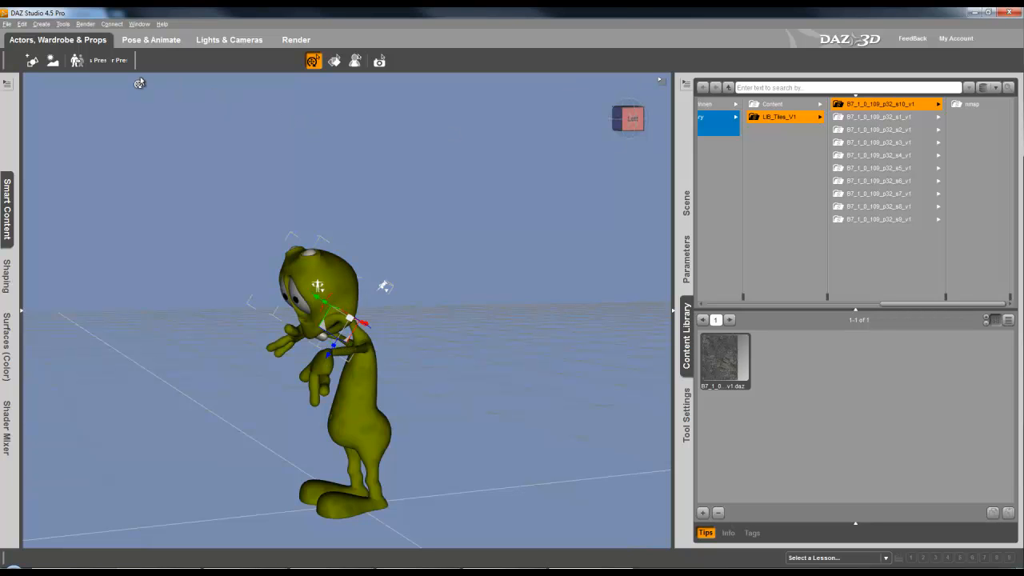
# - Switch to the posing workspace and set the head's rotation to bend 13.42, twist 11.17 and side-side -11.67
pyautogui.click(151, 39)
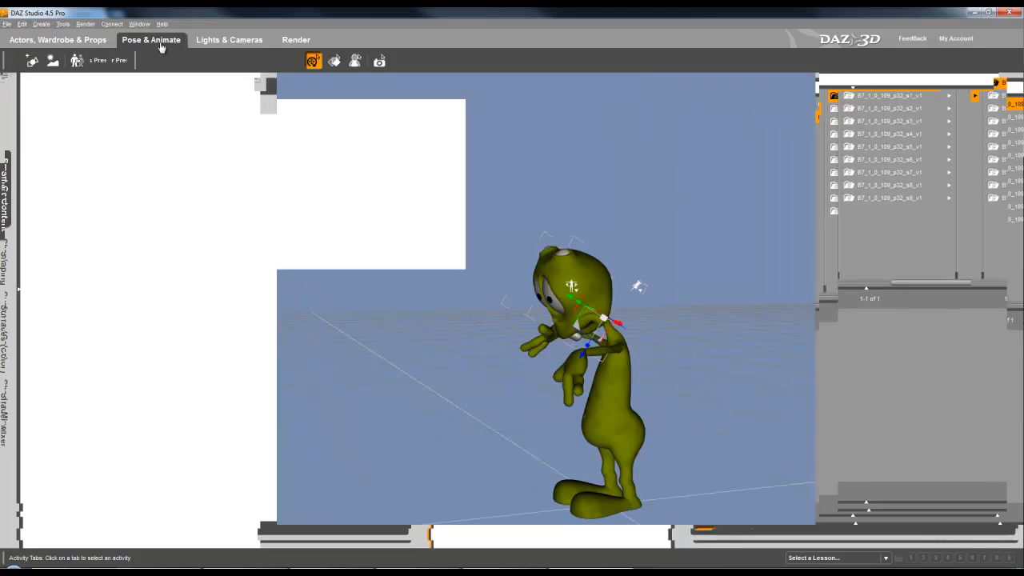
pyautogui.moveTo(177, 180); pyautogui.dragTo(224, 181)
pyautogui.moveTo(193, 141)
pyautogui.mouseDown()
pyautogui.moveTo(183, 142)
pyautogui.moveTo(213, 141)
pyautogui.mouseUp()
pyautogui.moveTo(223, 181); pyautogui.dragTo(196, 181)
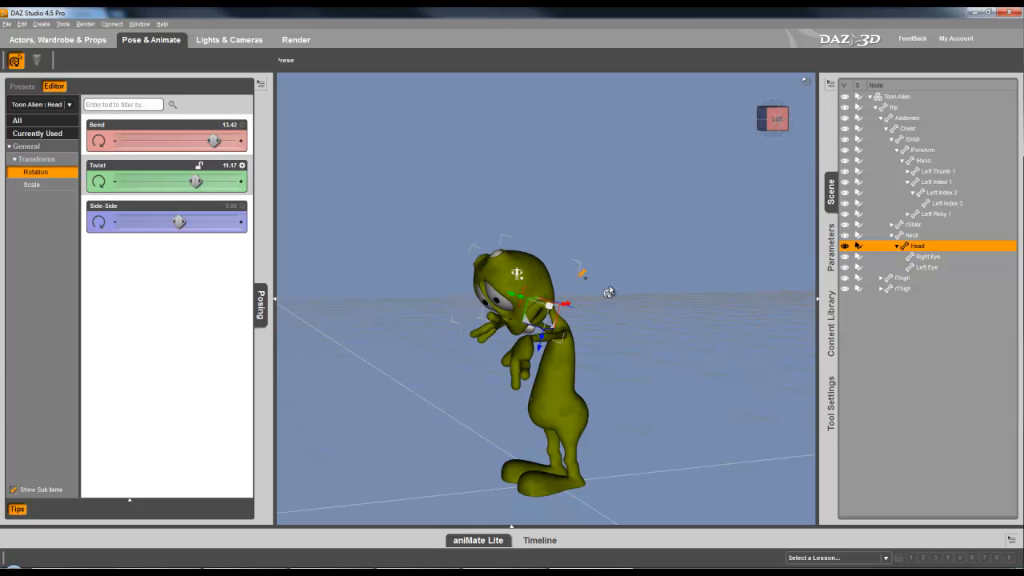
pyautogui.click(772, 119)
pyautogui.moveTo(806, 96); pyautogui.dragTo(840, 97)
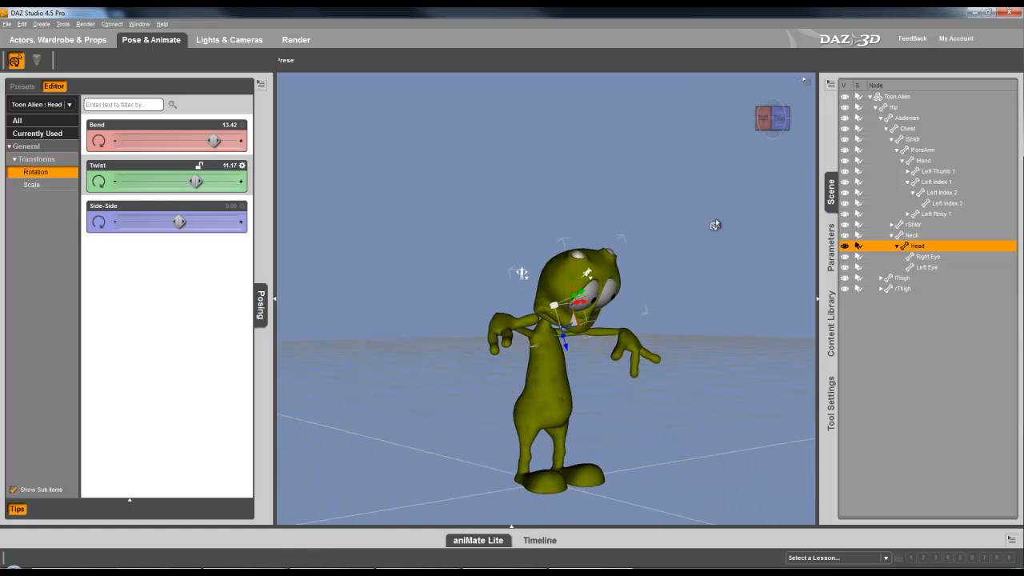
pyautogui.moveTo(112, 207); pyautogui.dragTo(92, 207)
# - Rotate the alien's left eye to 6.06 up-down and 8.53 side-side
pyautogui.click(772, 118)
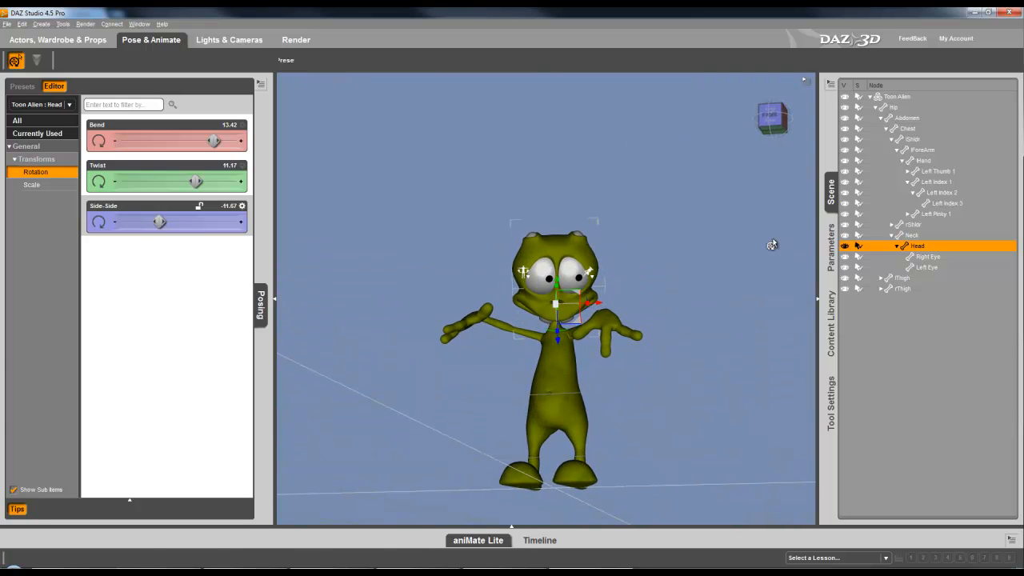
pyautogui.click(577, 286)
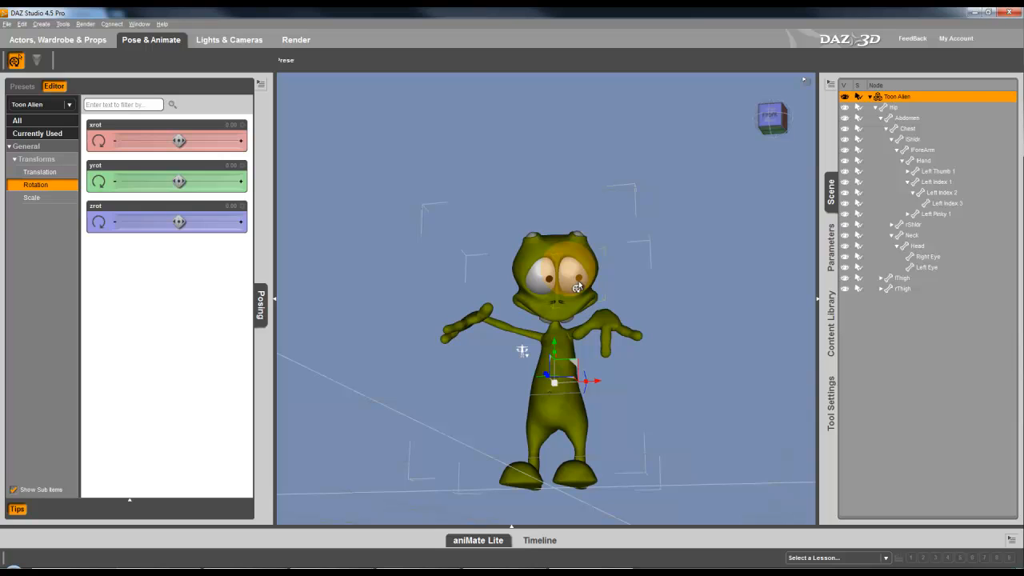
pyautogui.click(577, 287)
pyautogui.moveTo(179, 181); pyautogui.dragTo(162, 180)
pyautogui.moveTo(179, 141); pyautogui.dragTo(189, 140)
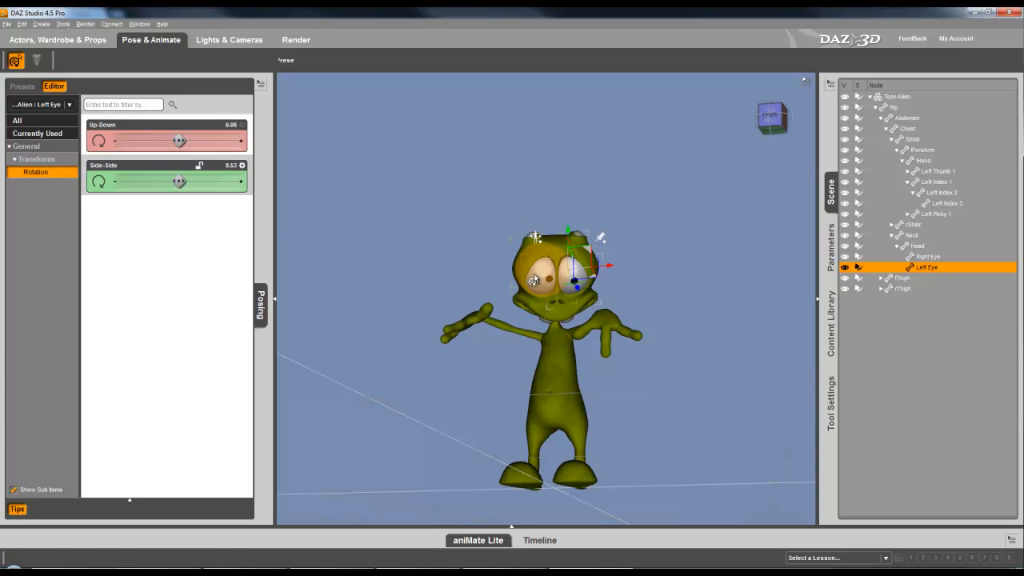
# - Rotate the alien's right eye to 6.16 up-down and 10.40 side-side, and check the gaze from several angles
pyautogui.click(549, 286)
pyautogui.moveTo(180, 141)
pyautogui.mouseDown()
pyautogui.moveTo(165, 141)
pyautogui.moveTo(191, 141)
pyautogui.mouseUp()
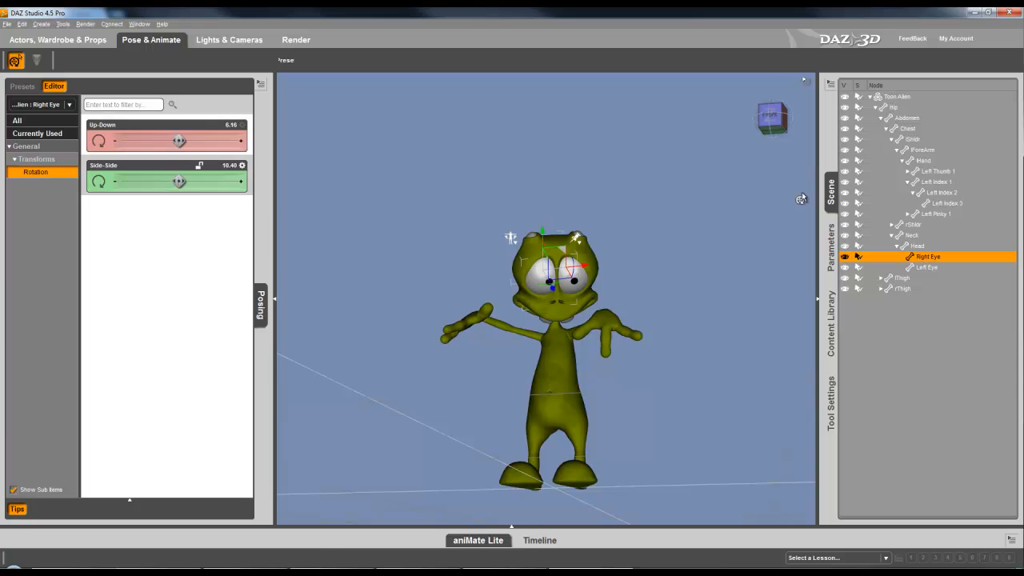
pyautogui.moveTo(806, 96); pyautogui.dragTo(853, 81)
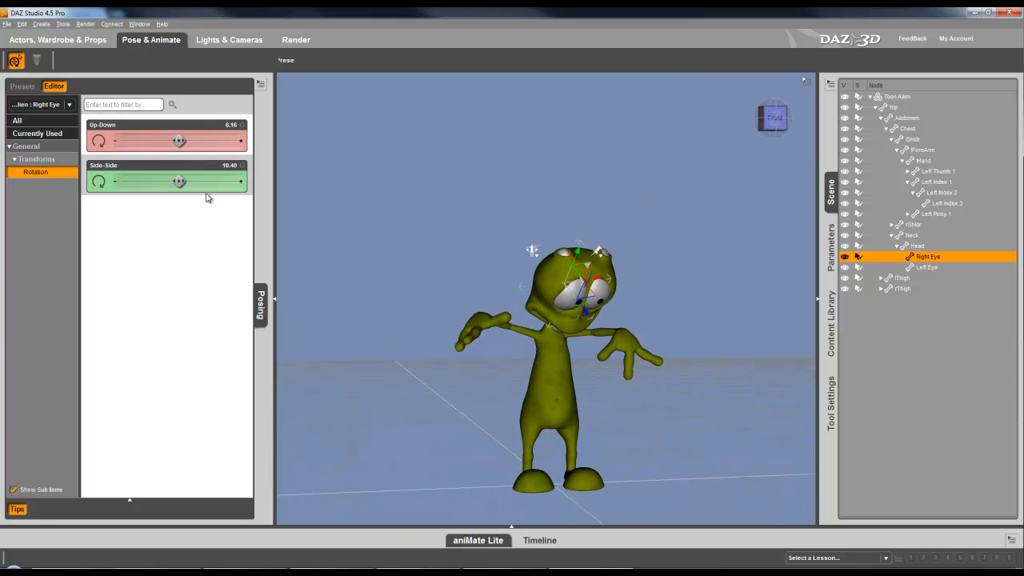
pyautogui.moveTo(806, 96); pyautogui.dragTo(782, 103)
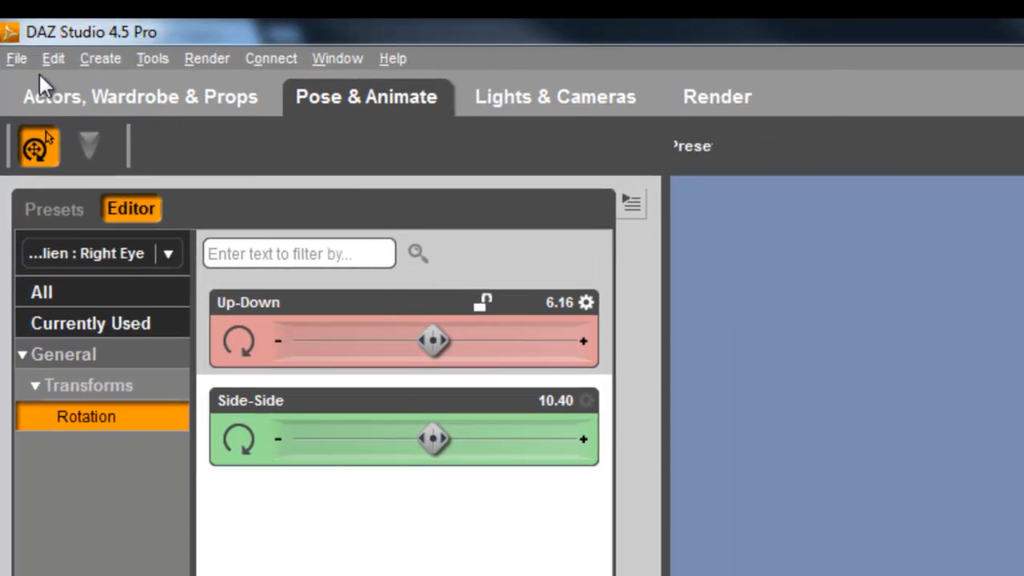
# - Send the posed alien from DAZ Studio to Bryce and render the scene there
pyautogui.click(10, 61)
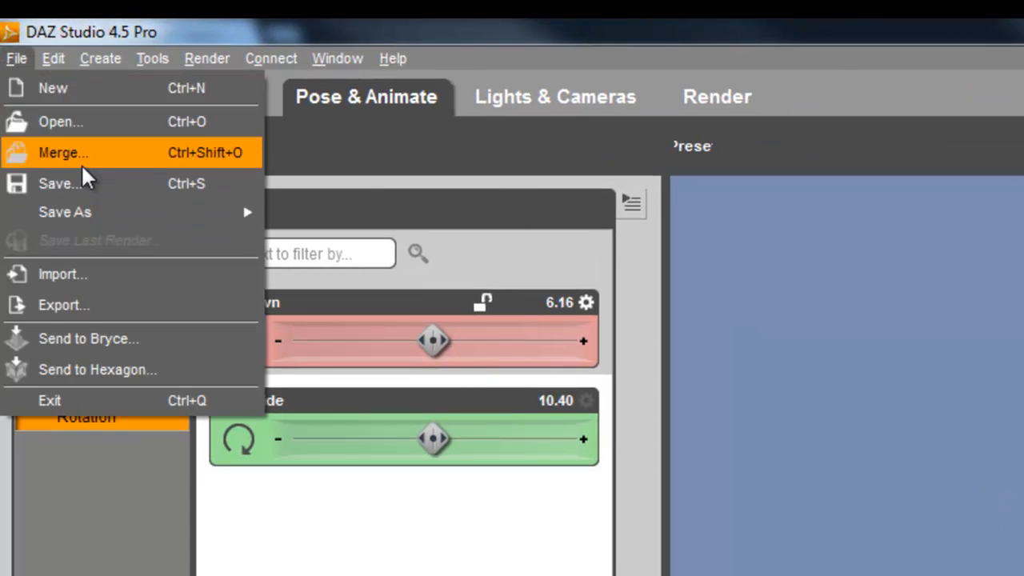
pyautogui.press('Escape')
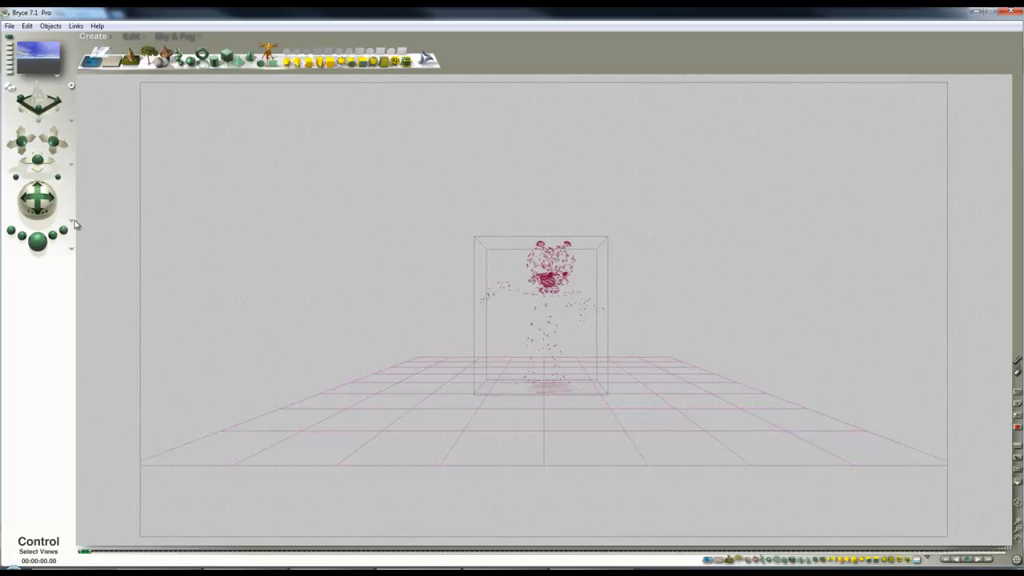
pyautogui.click(38, 249)
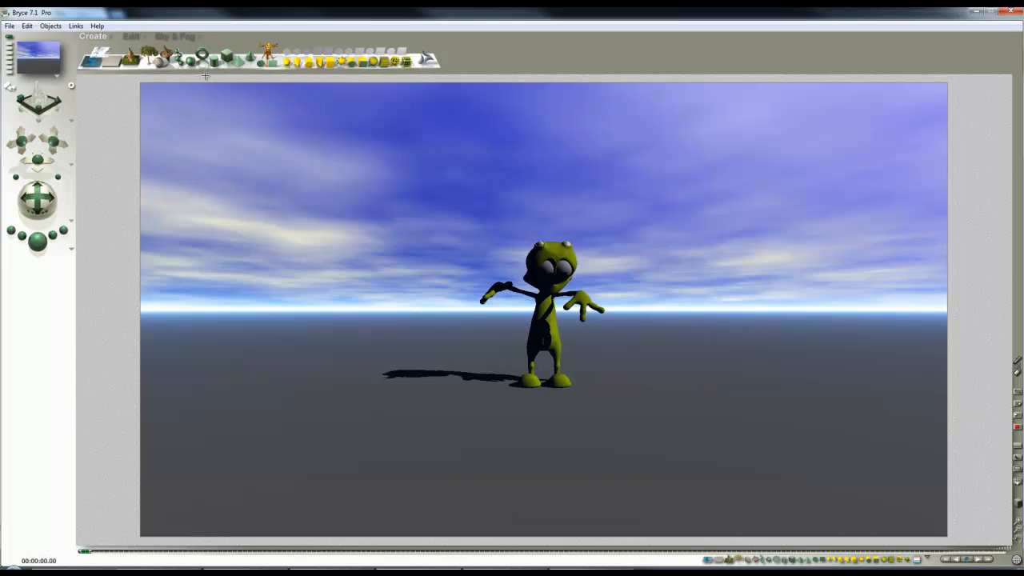
# - Orbit the camera to look down on the alien, shift the sun direction on Sky & Fog, and render the scene
pyautogui.moveTo(40, 175); pyautogui.dragTo(39, 202)
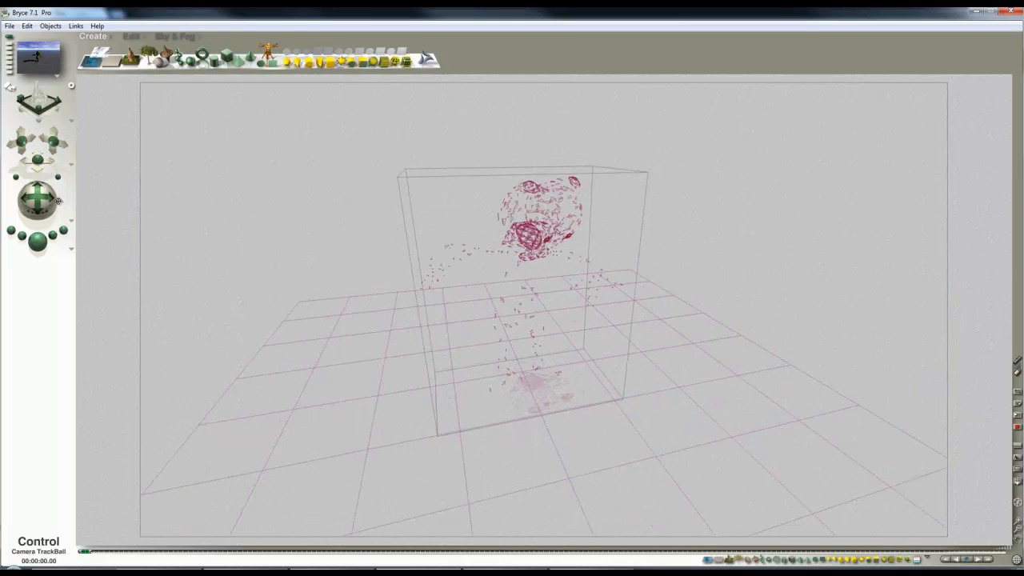
pyautogui.click(37, 240)
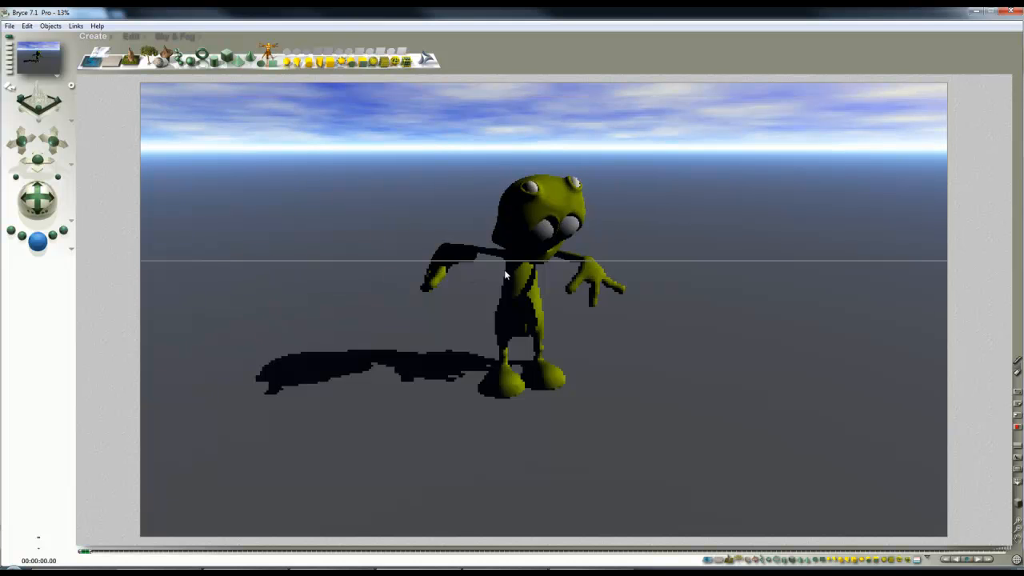
pyautogui.click(175, 37)
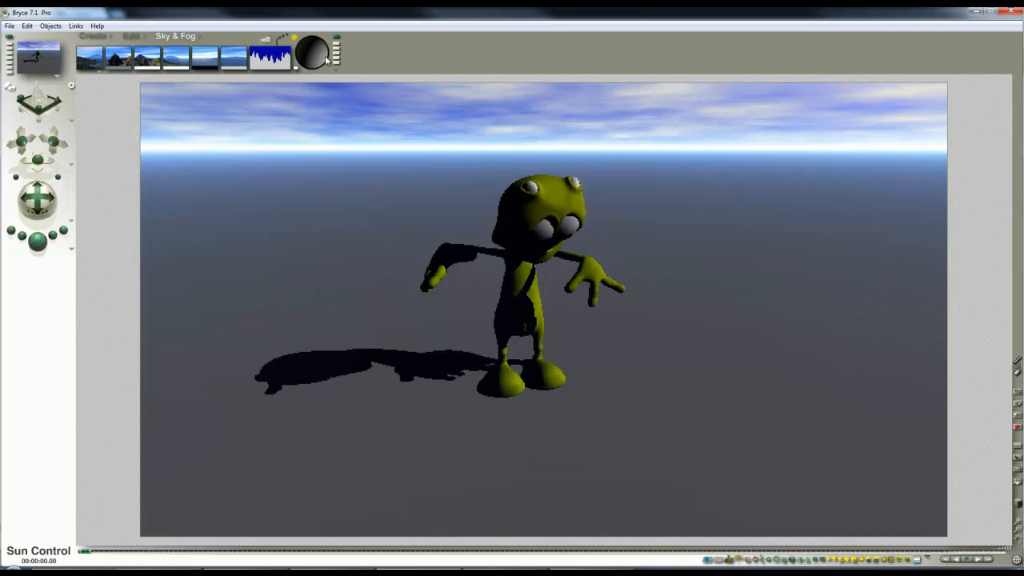
pyautogui.moveTo(319, 56); pyautogui.dragTo(314, 64)
pyautogui.click(37, 240)
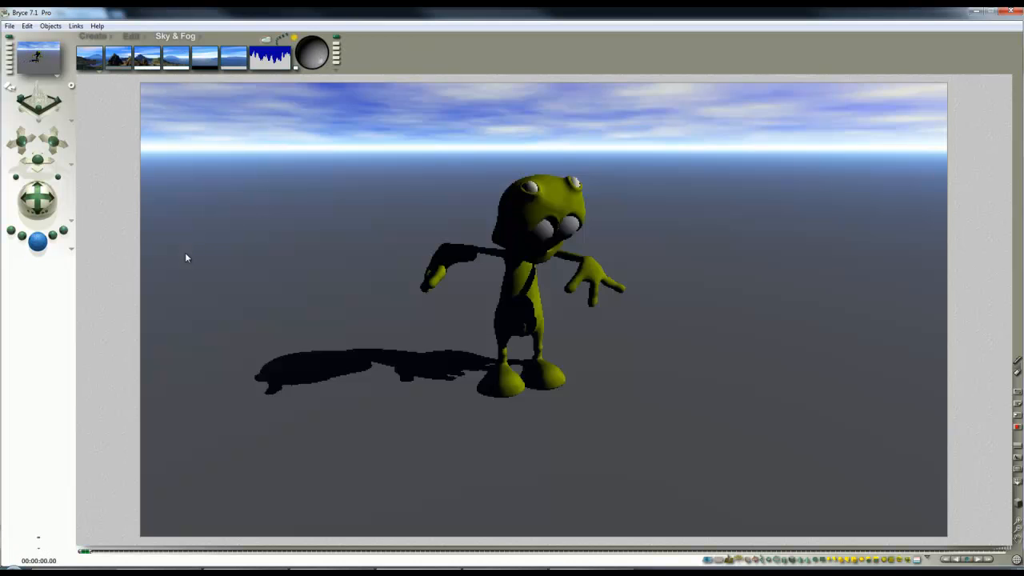
pyautogui.click(508, 224)
# - Add a radial light, place it beside the alien's legs in the camera view, and render
pyautogui.click(92, 36)
pyautogui.click(288, 61)
pyautogui.moveTo(526, 275); pyautogui.dragTo(593, 329)
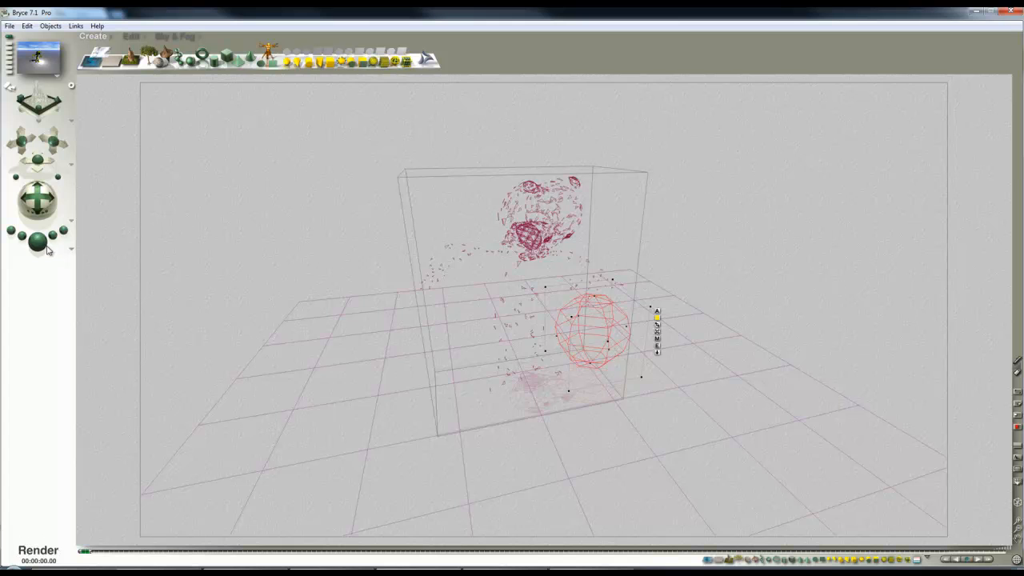
pyautogui.click(48, 248)
# - Move the radial light forward of the alien in the overhead view and render again from the camera view
pyautogui.press('2')
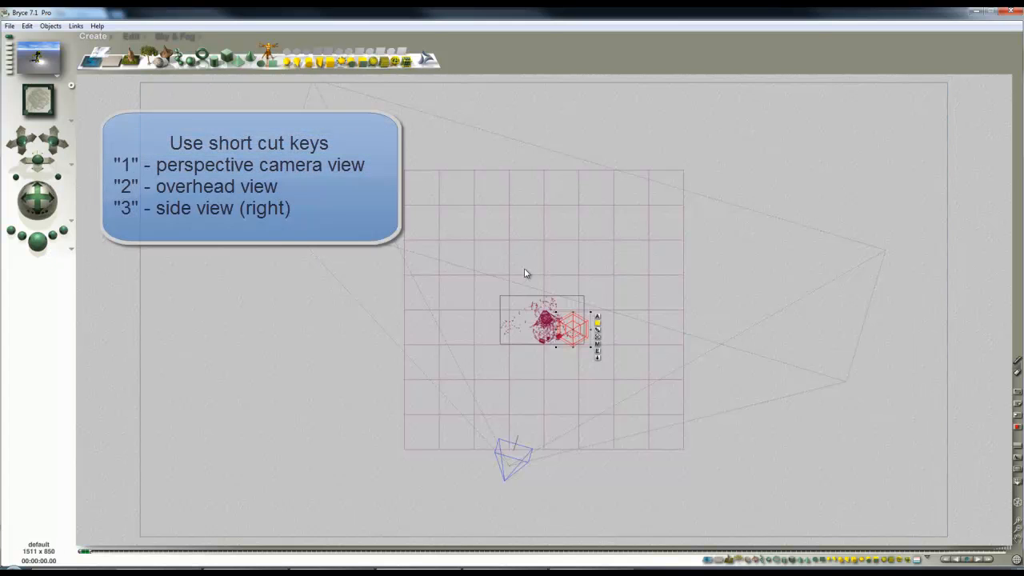
pyautogui.moveTo(581, 346); pyautogui.dragTo(565, 365)
pyautogui.press('1')
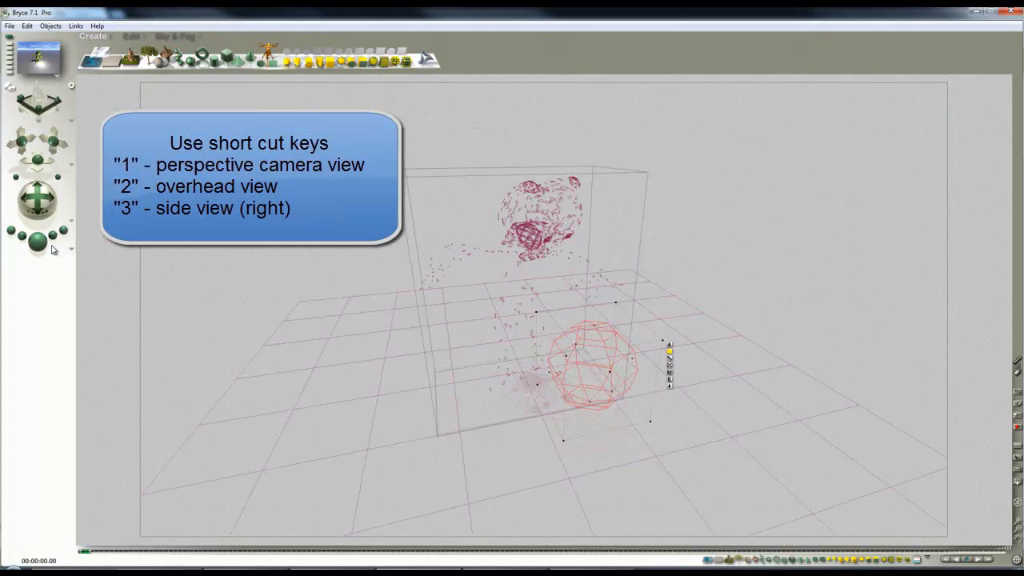
pyautogui.click(62, 255)
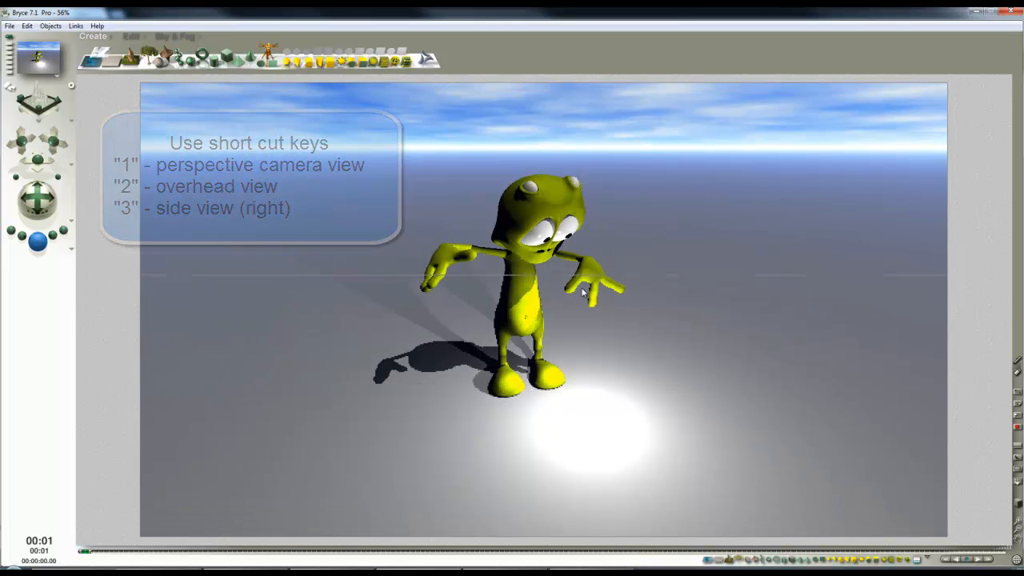
# - Save the alien to the Big category of the object library as Toon Alien 1
pyautogui.click(654, 329)
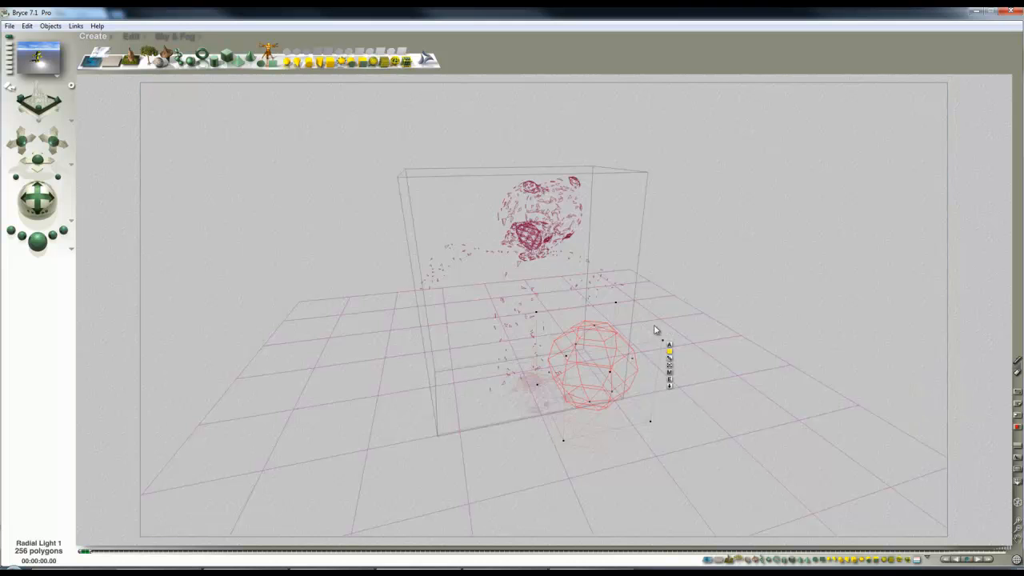
pyautogui.click(517, 216)
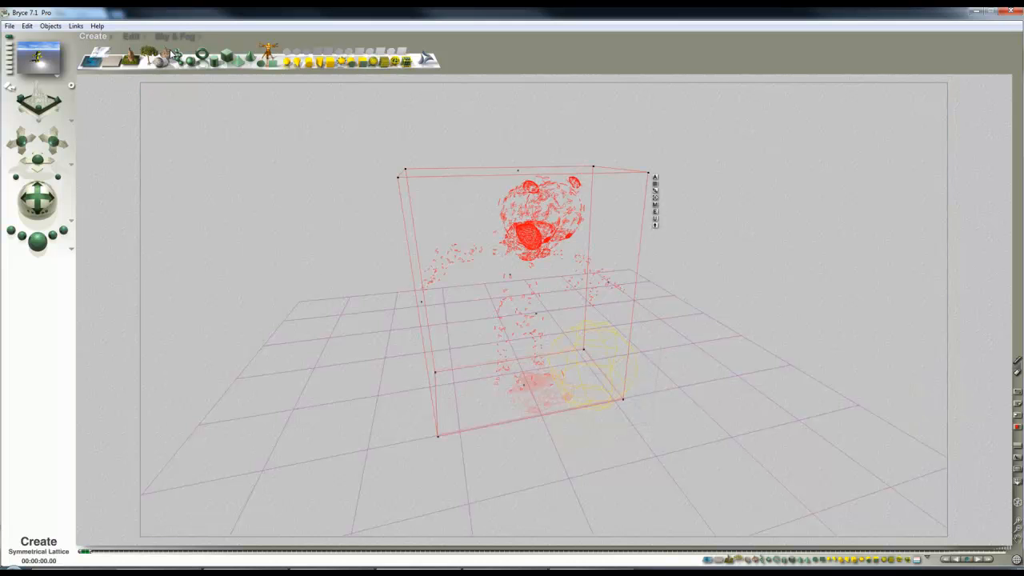
pyautogui.click(113, 36)
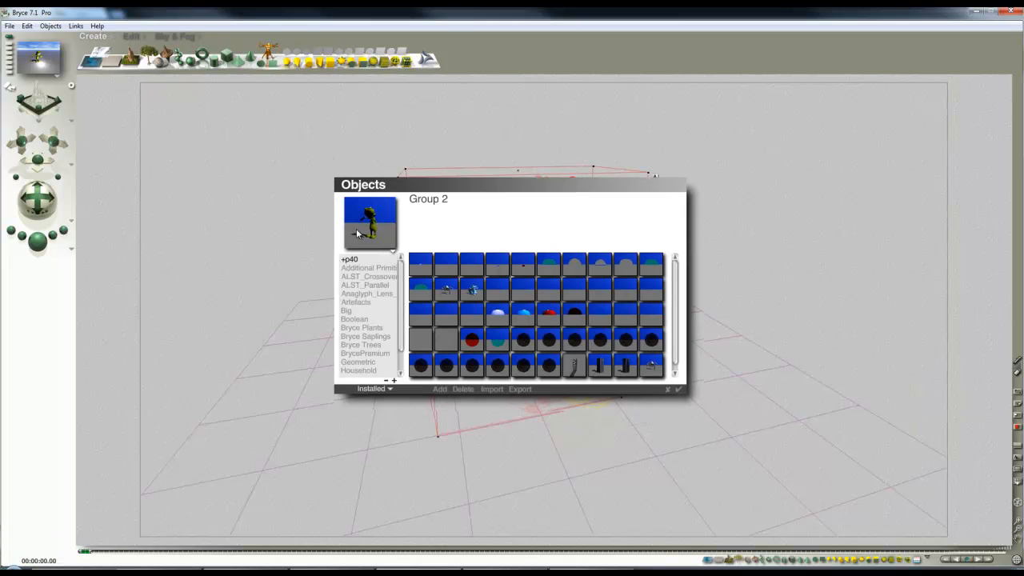
pyautogui.click(366, 265)
pyautogui.click(347, 310)
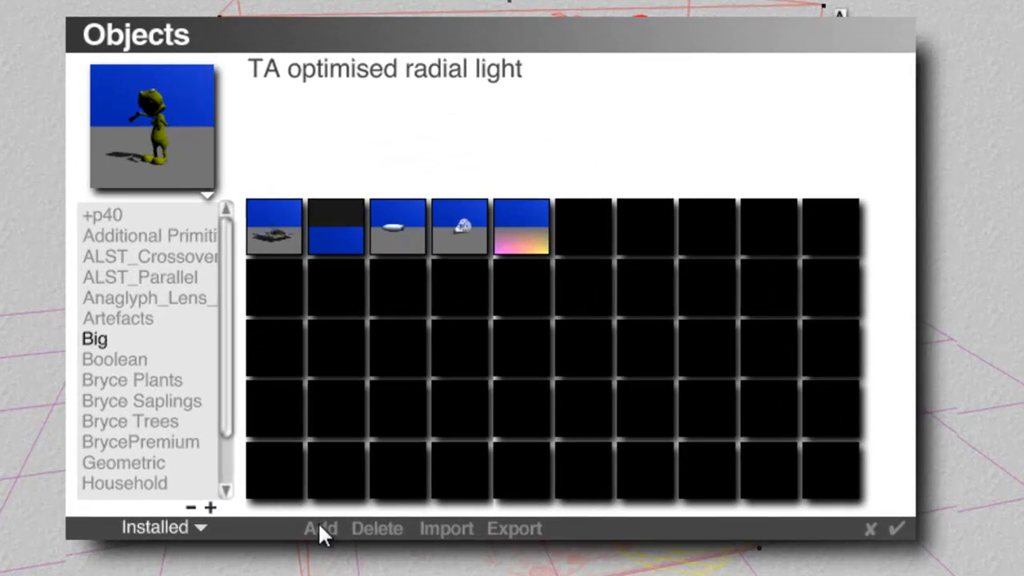
pyautogui.click(319, 527)
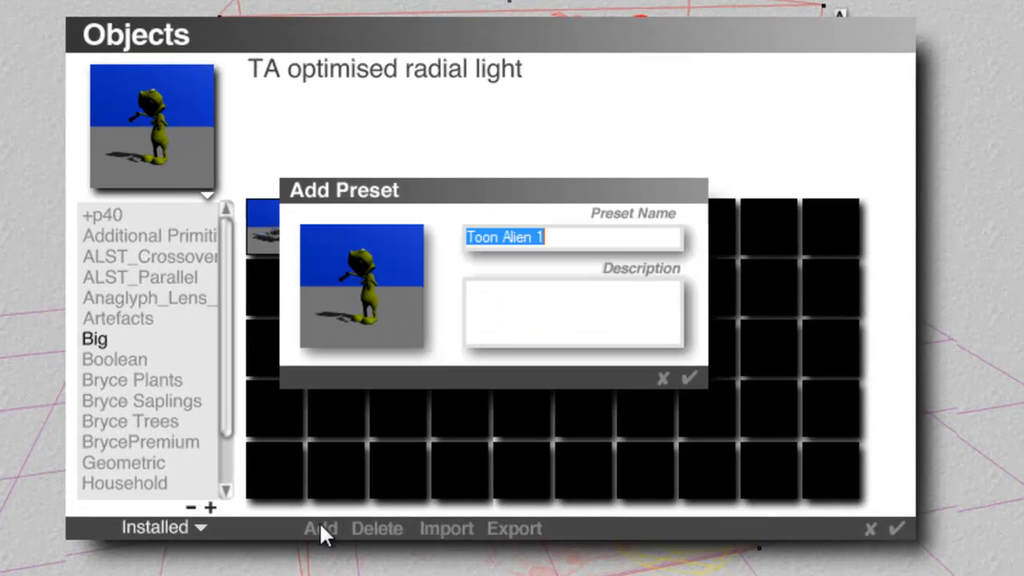
pyautogui.click(689, 378)
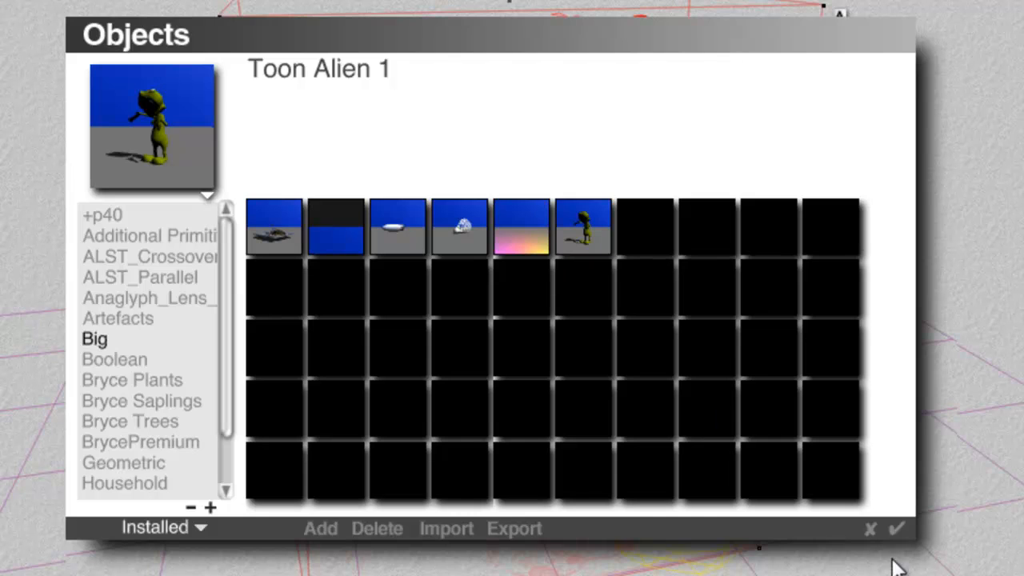
pyautogui.click(906, 527)
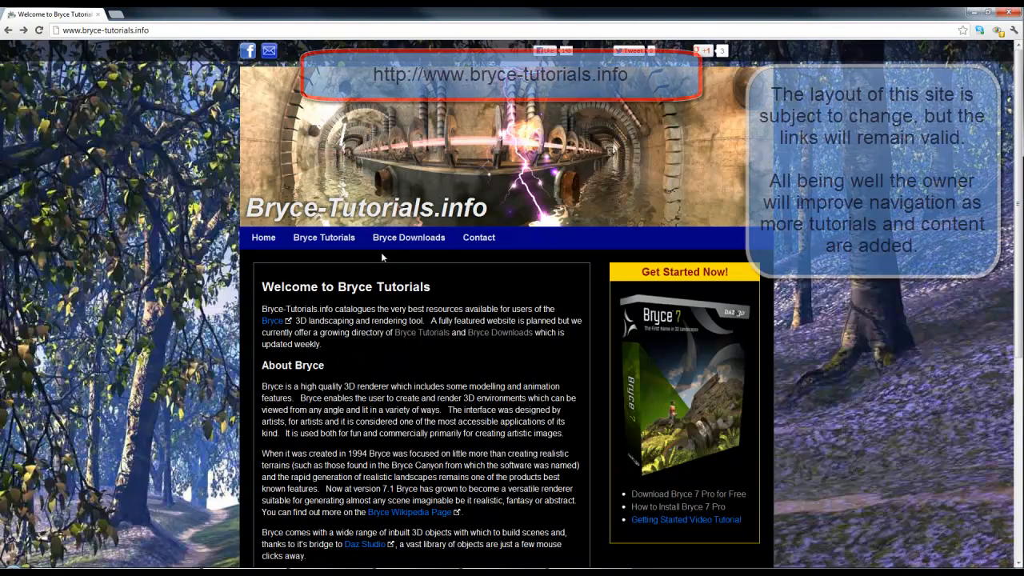
# - In the browser, open the Bryce Downloads page of bryce-tutorials.info and look through the products by David Brinnen
pyautogui.click(408, 237)
pyautogui.scroll(-11, 391, 344)
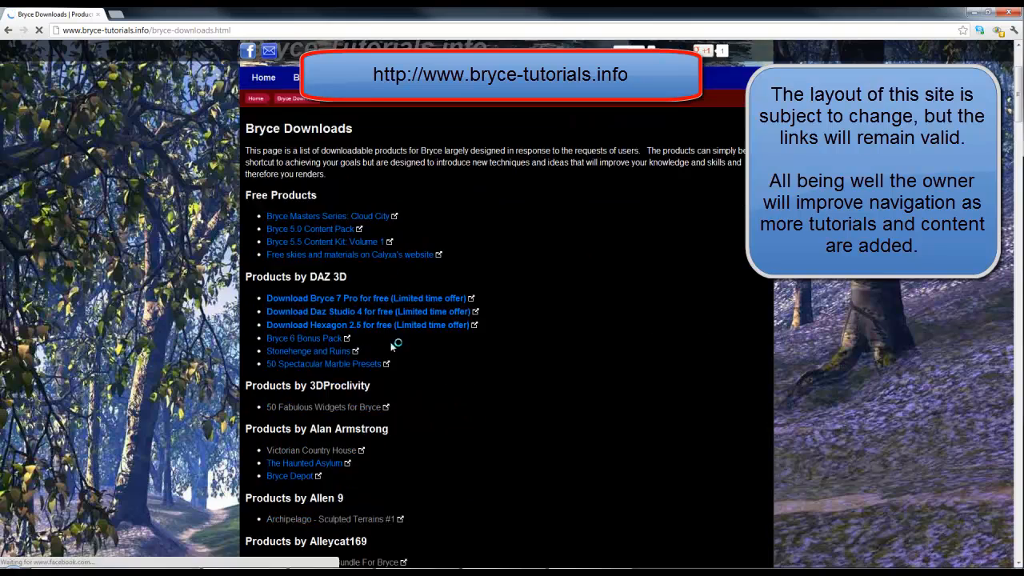
pyautogui.scroll(-3, 387, 338)
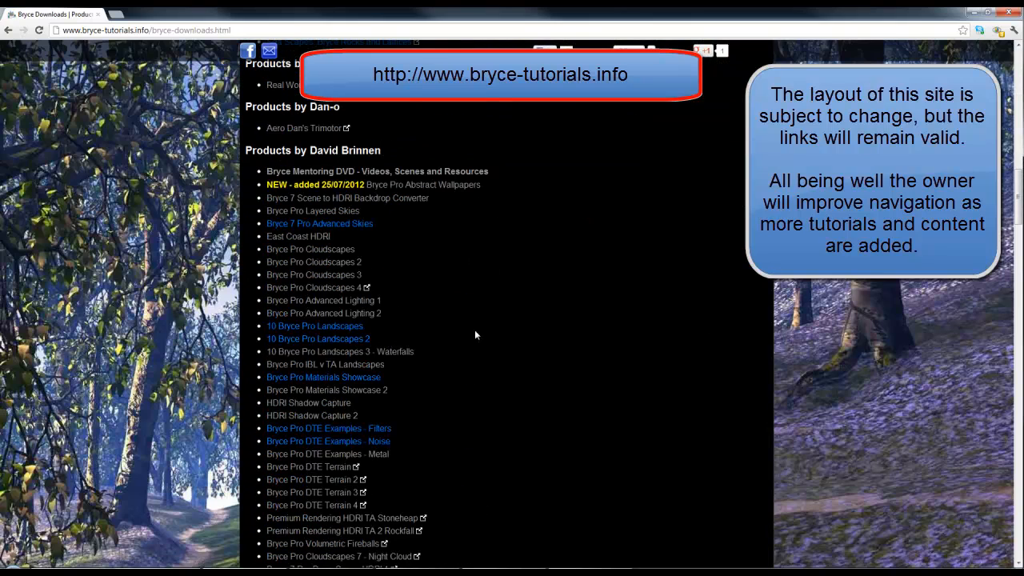
pyautogui.click(327, 316)
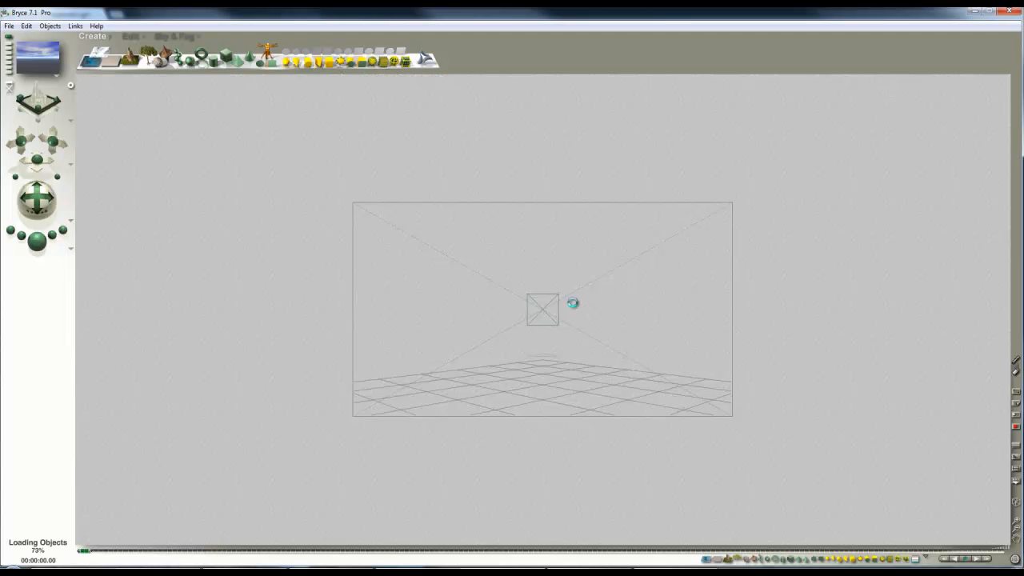
# - Set the render options for the spark plug scene to 4 rays per pixel and TA Scattering Correction instead of TA Focused Scattering
pyautogui.click(72, 253)
pyautogui.click(92, 304)
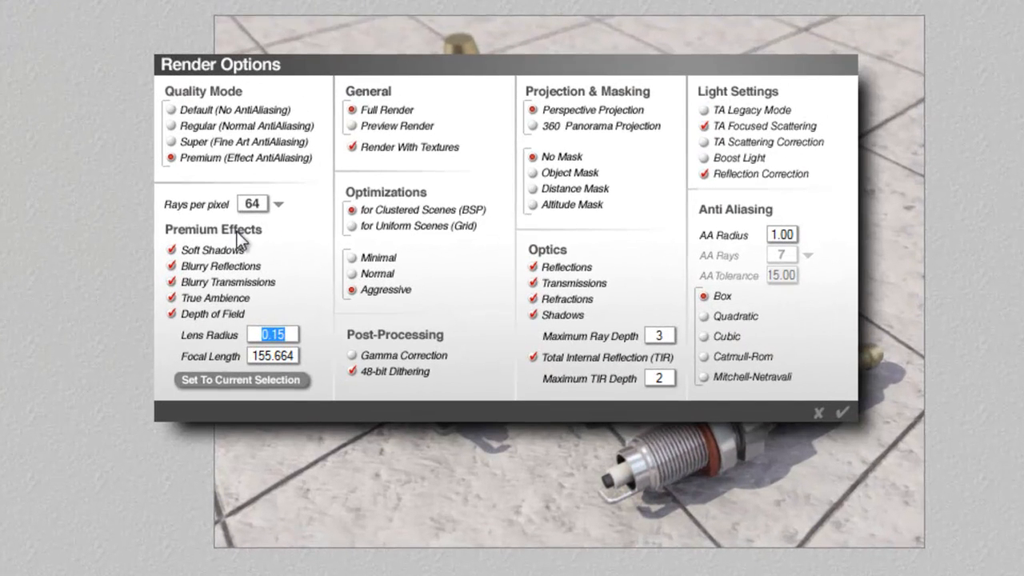
pyautogui.click(280, 203)
pyautogui.click(300, 214)
pyautogui.click(704, 127)
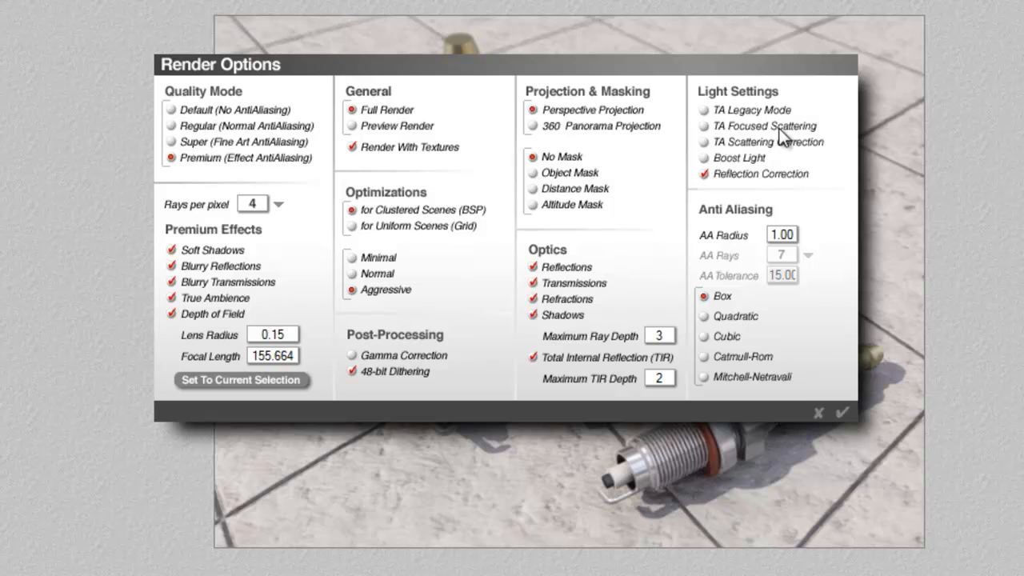
pyautogui.click(719, 146)
pyautogui.click(842, 412)
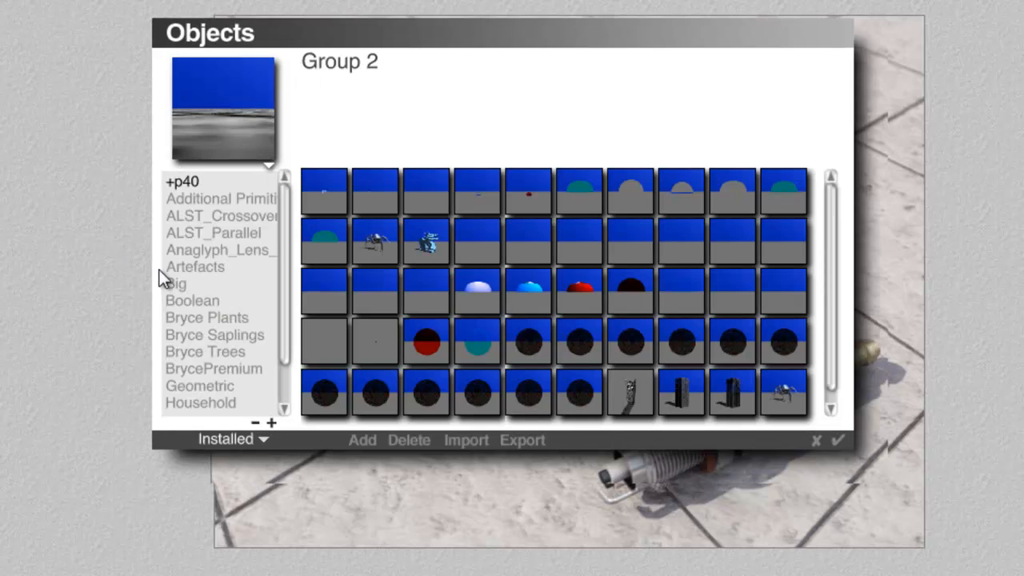
# - Import Toon Alien 1 from the Big category of the object library into the spark plug scene
pyautogui.click(177, 286)
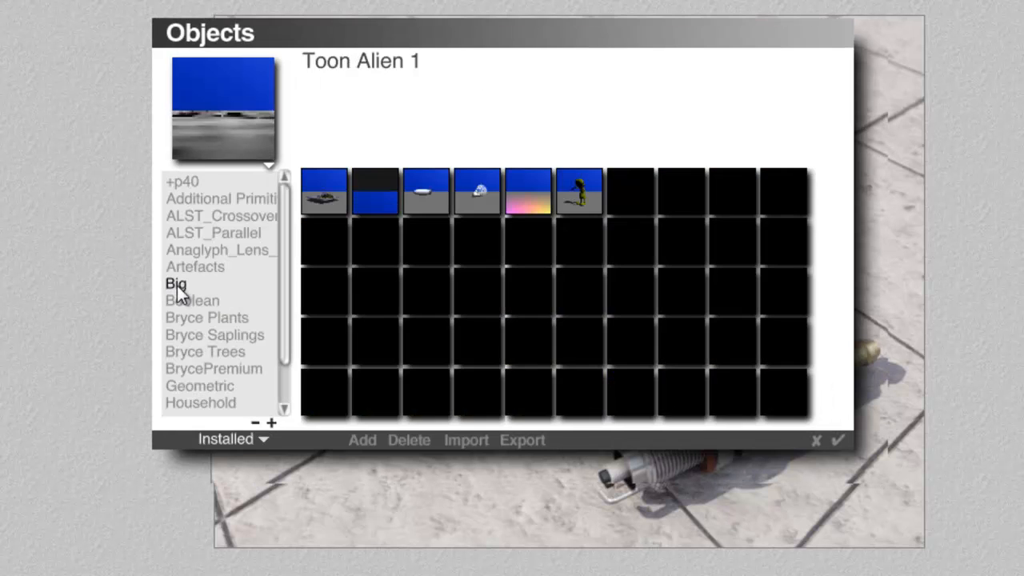
pyautogui.click(596, 204)
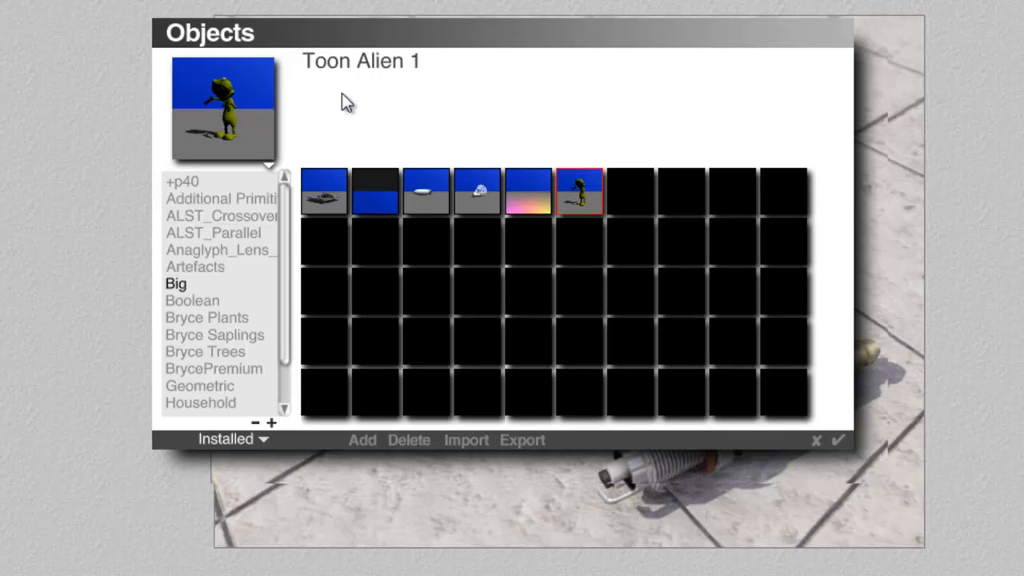
pyautogui.click(837, 440)
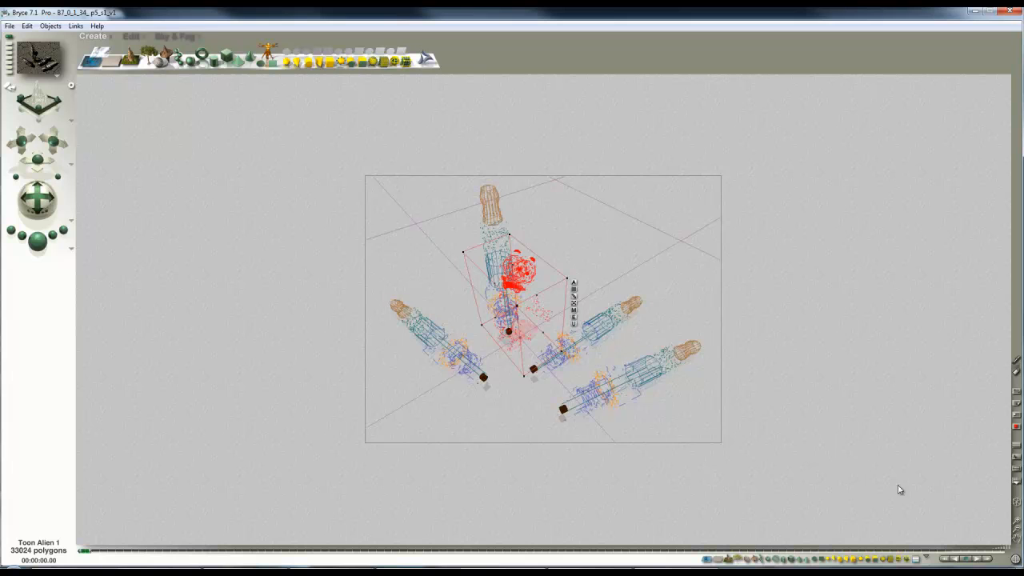
# - Enlarge the alien uniformly in the side view and set its feet on the ground plane
pyautogui.press('3')
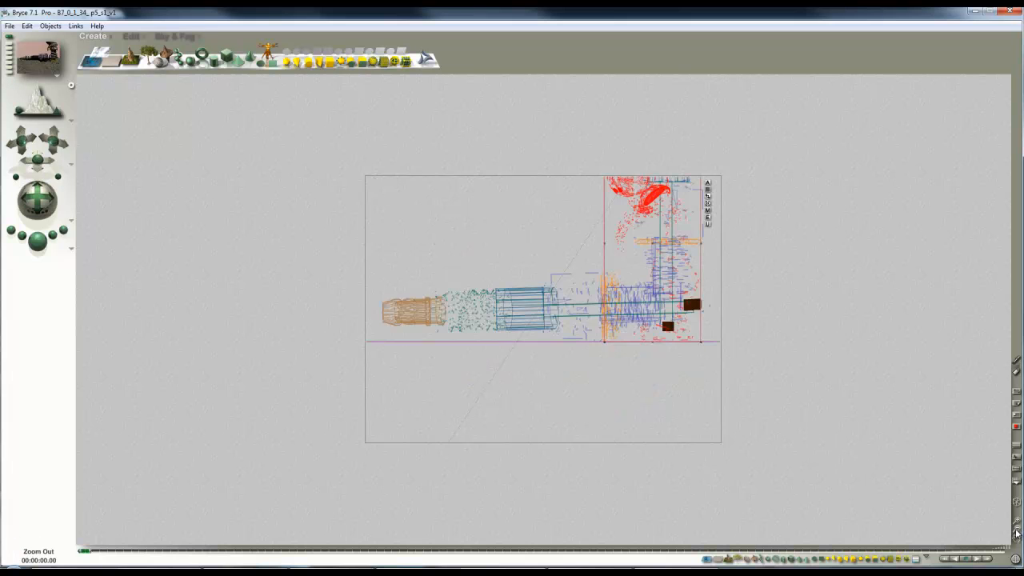
pyautogui.click(1016, 534)
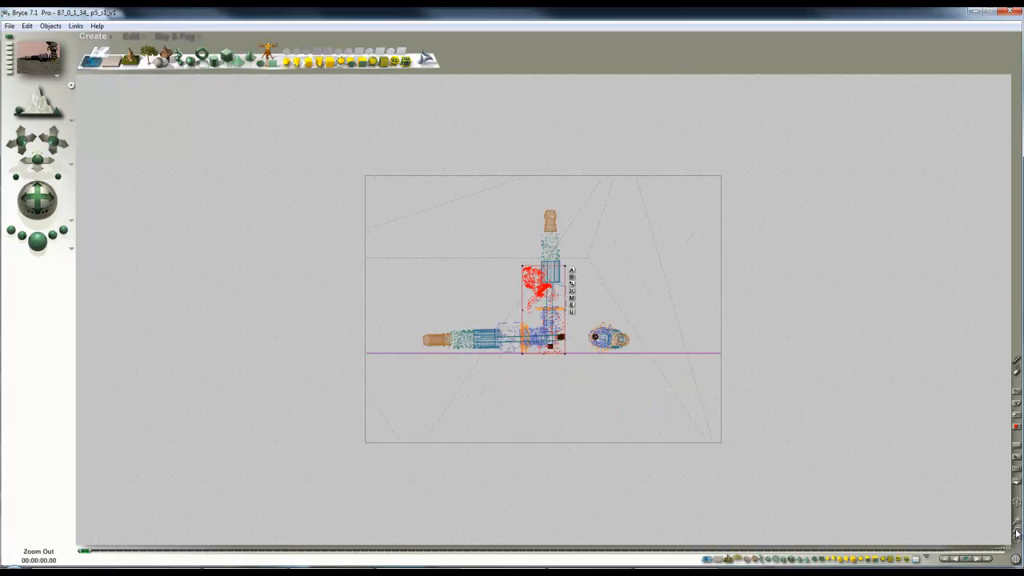
pyautogui.click(130, 36)
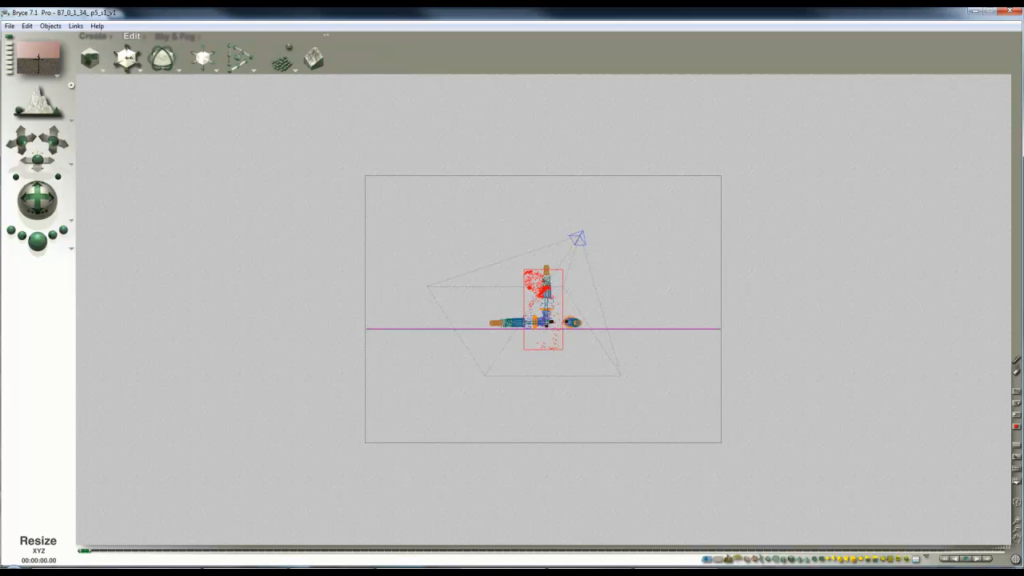
pyautogui.click(583, 298)
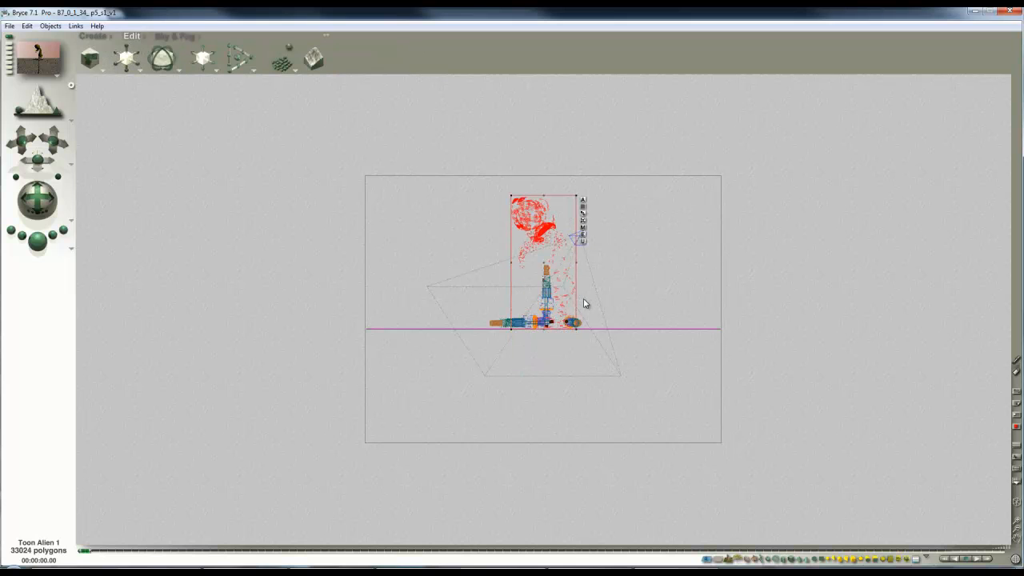
# - Move the alien toward the camera in the overhead view and check its position from the camera view
pyautogui.press('1')
pyautogui.press('2')
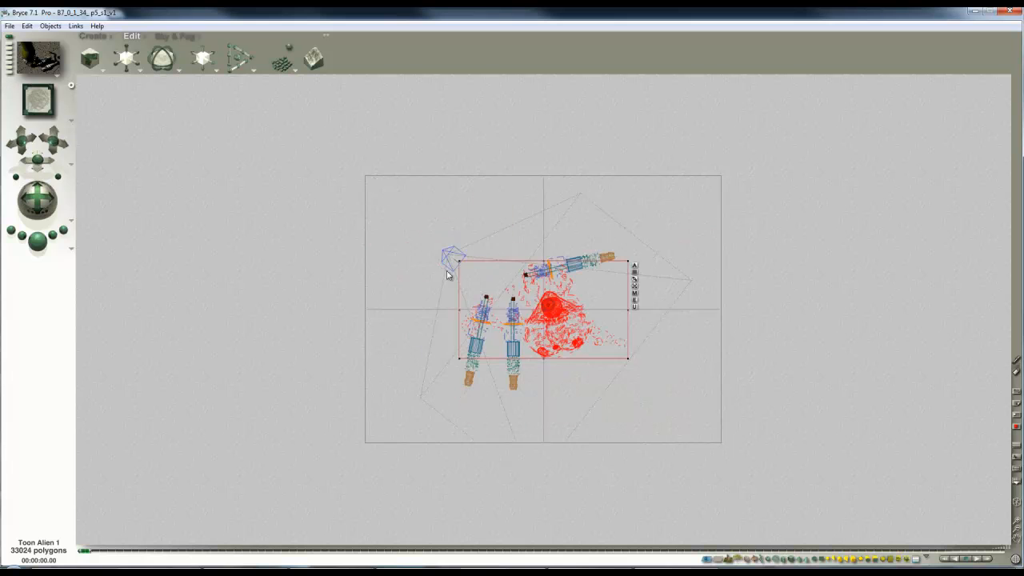
pyautogui.moveTo(560, 336); pyautogui.dragTo(504, 291)
pyautogui.press('1')
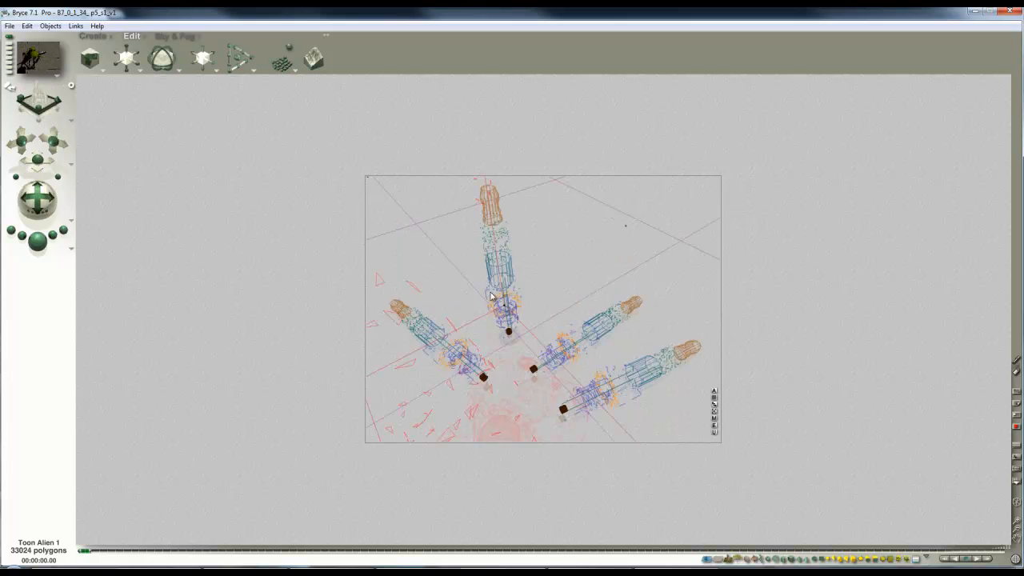
# - Render the side view to examine the alien's placement relative to the spark plugs
pyautogui.press('4')
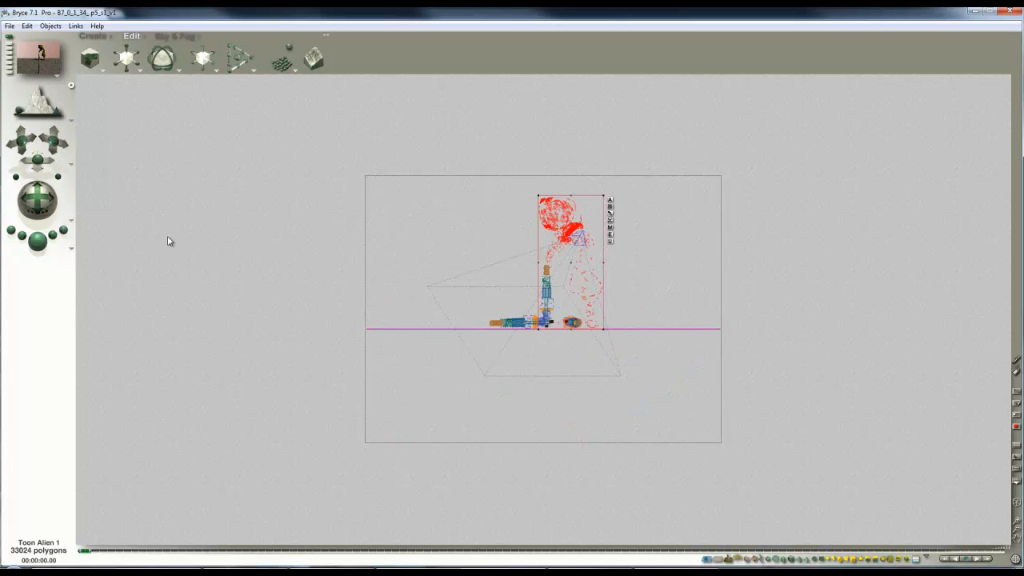
pyautogui.click(38, 242)
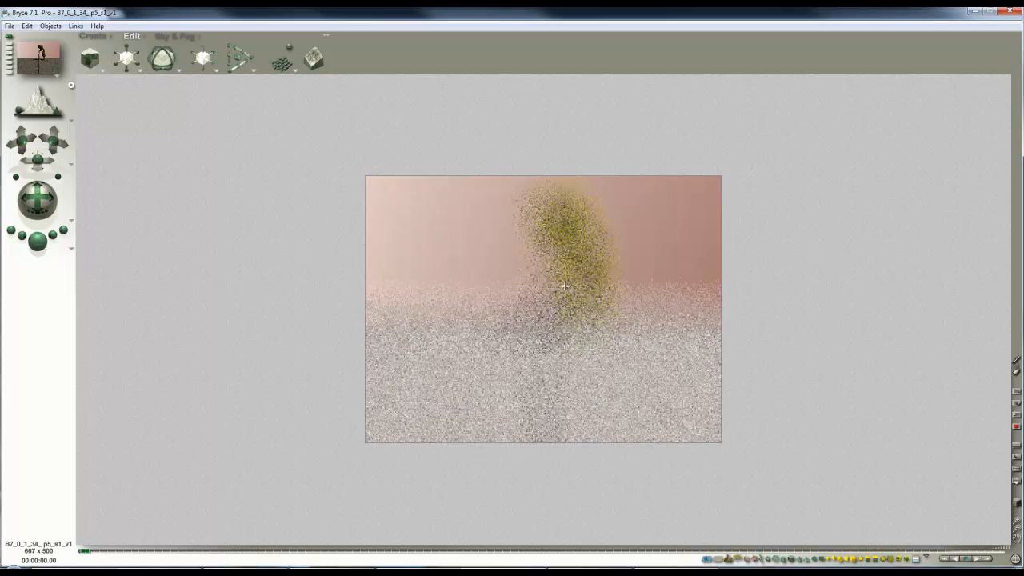
pyautogui.click(575, 282)
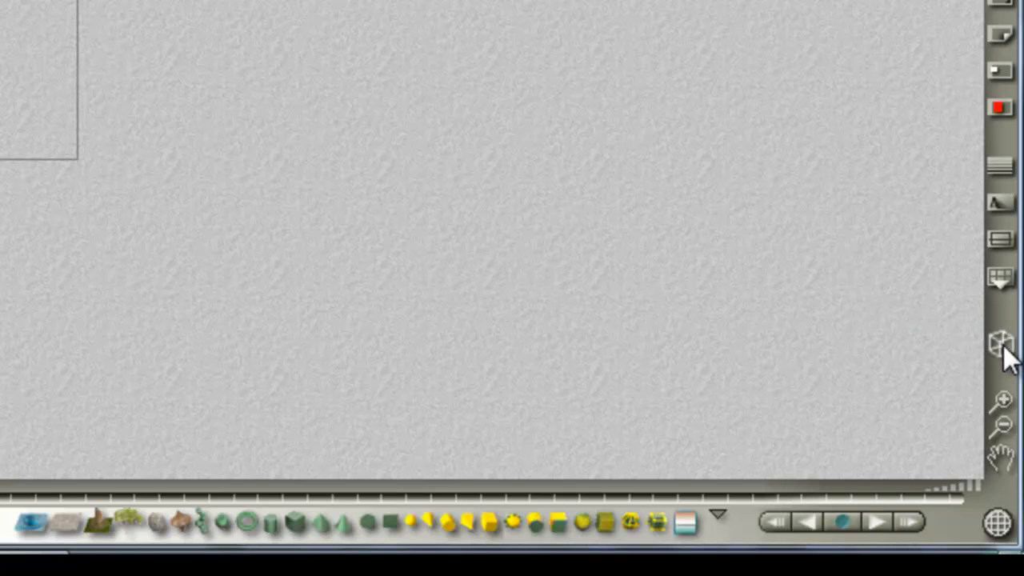
# - Enlarge the alien slightly in the side view and set its feet back on the ground plane
pyautogui.click(1002, 344)
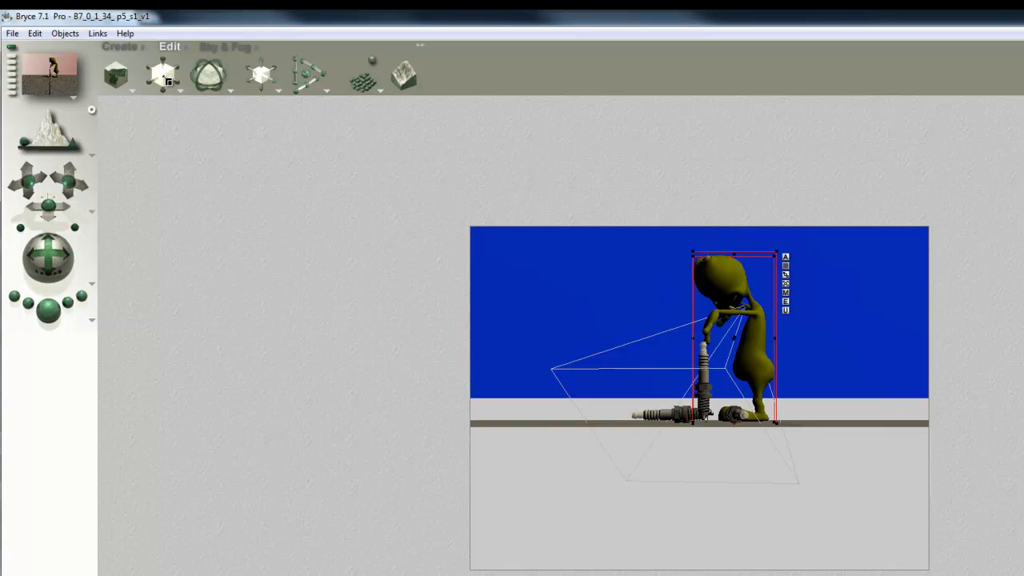
pyautogui.click(162, 75)
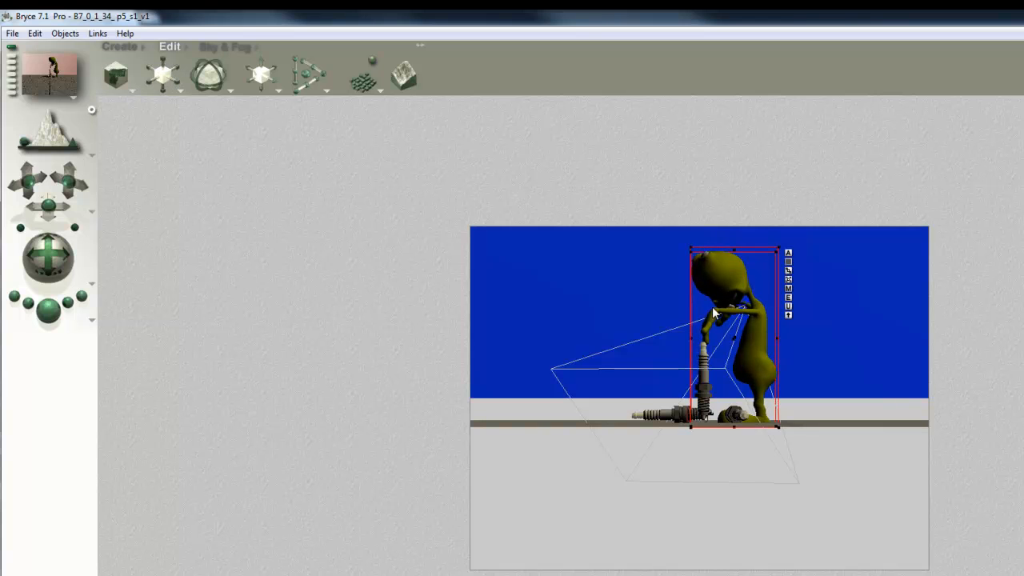
pyautogui.click(788, 317)
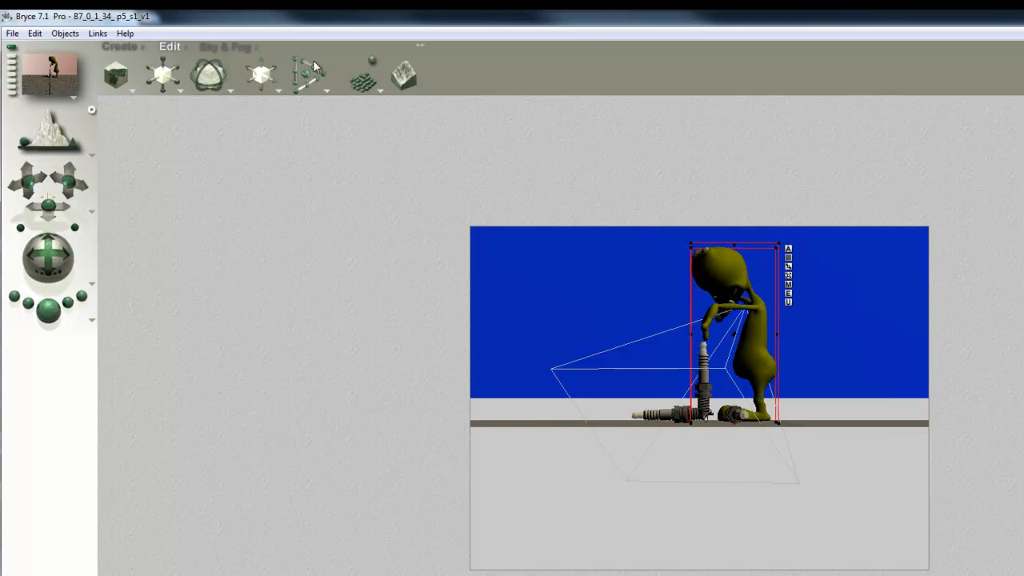
# - Shift the alien slightly in the overhead view and check its placement from the camera and side views
pyautogui.click(49, 129)
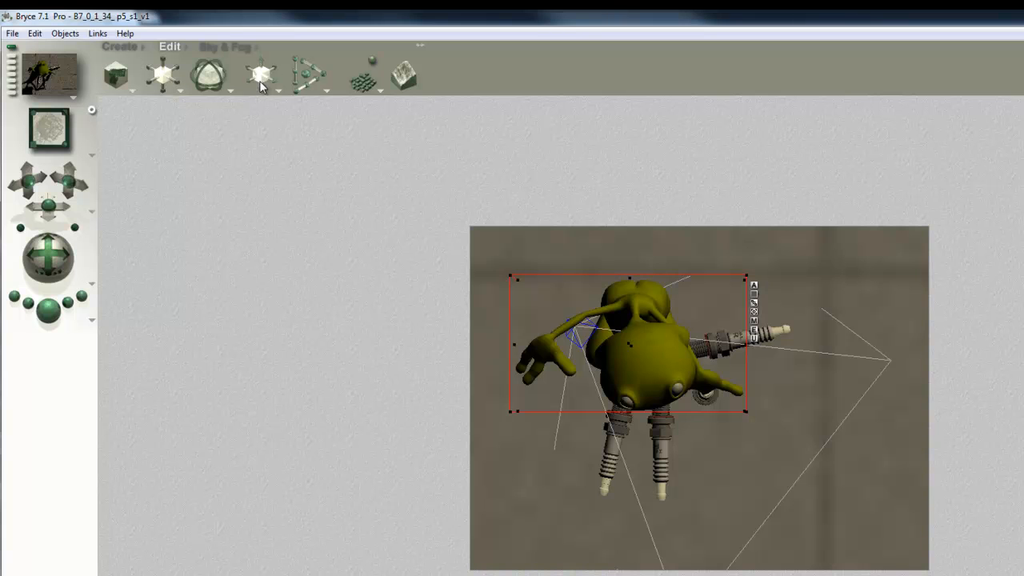
pyautogui.moveTo(252, 80); pyautogui.dragTo(257, 80)
pyautogui.press('Escape')
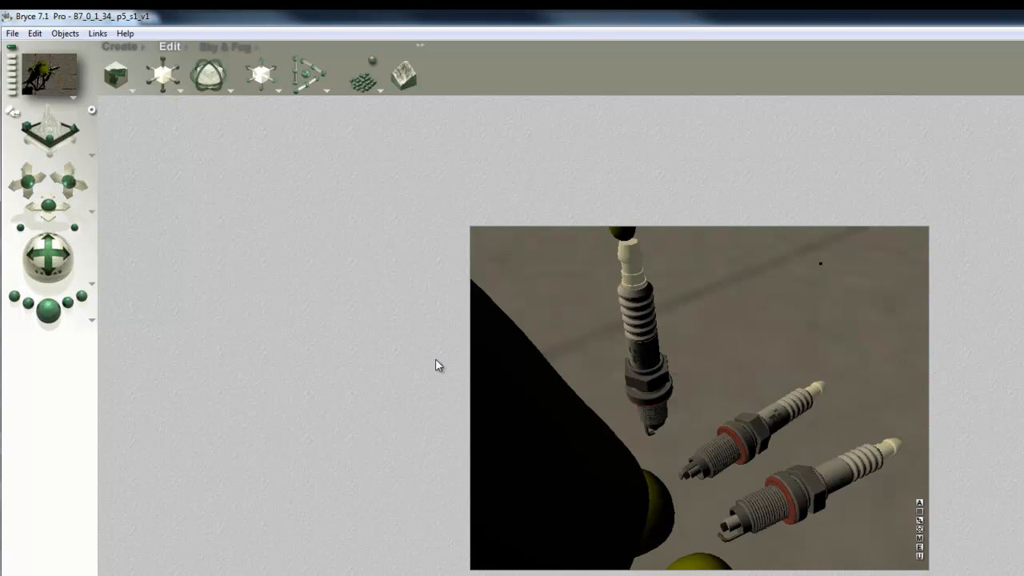
pyautogui.press('3')
pyautogui.press('1')
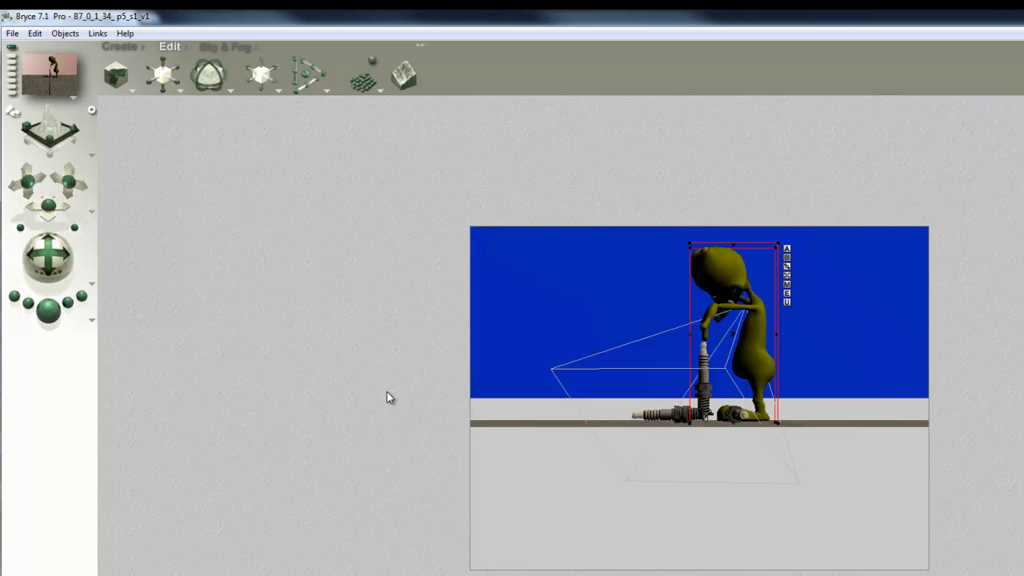
pyautogui.press('3')
pyautogui.press('1')
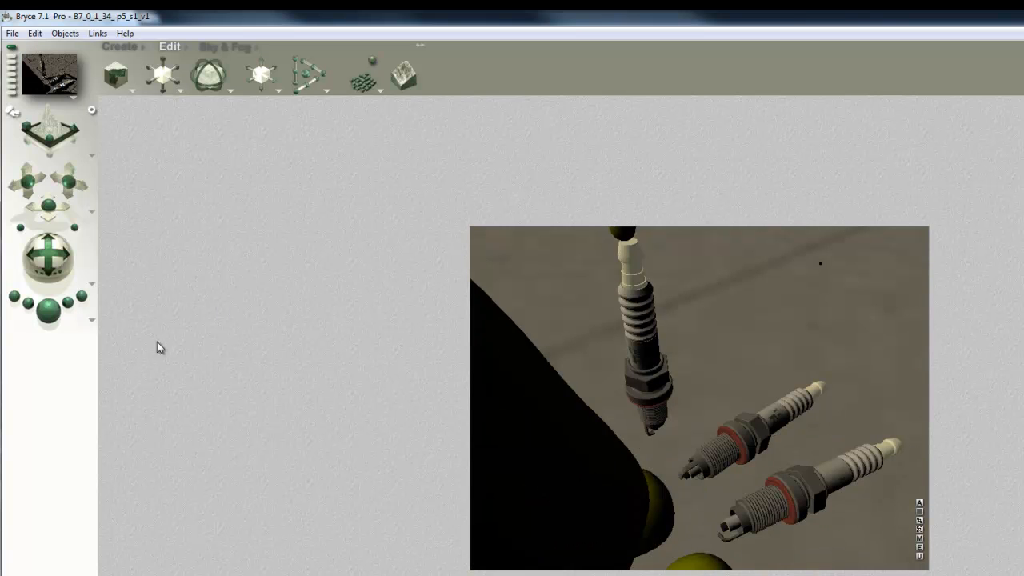
# - Pull the camera back until the whole alien is in view and rotate the alien to face the camera
pyautogui.moveTo(48, 206)
pyautogui.mouseDown()
pyautogui.moveTo(48, 189)
pyautogui.moveTo(49, 204)
pyautogui.mouseUp()
pyautogui.moveTo(45, 152); pyautogui.dragTo(48, 192)
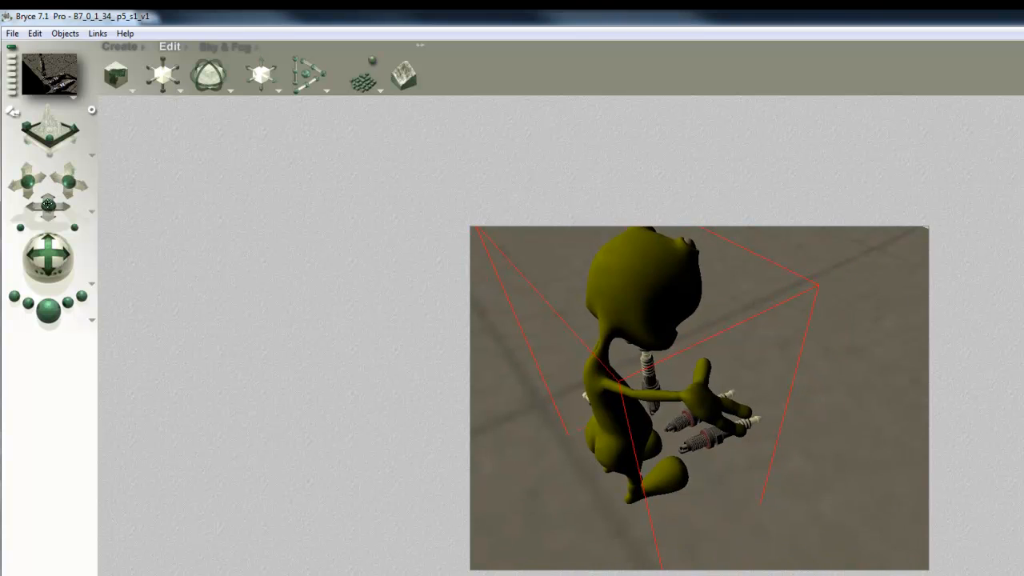
pyautogui.moveTo(210, 86)
pyautogui.mouseDown()
pyautogui.moveTo(219, 86)
pyautogui.moveTo(211, 86)
pyautogui.mouseUp()
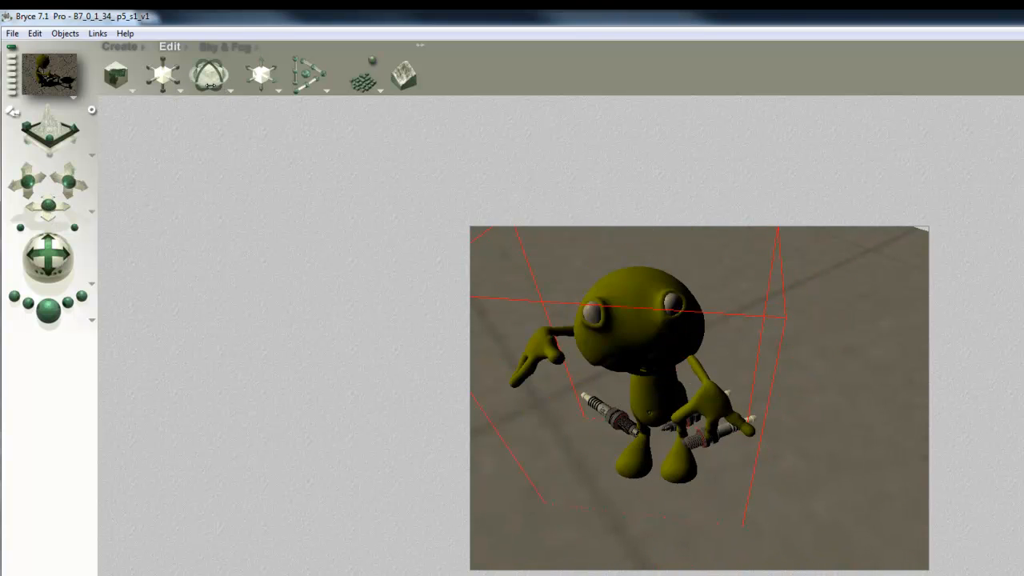
# - Move the alien behind the upright spark plug so that its hand rests just above the plug's tip, checking several views
pyautogui.press('2')
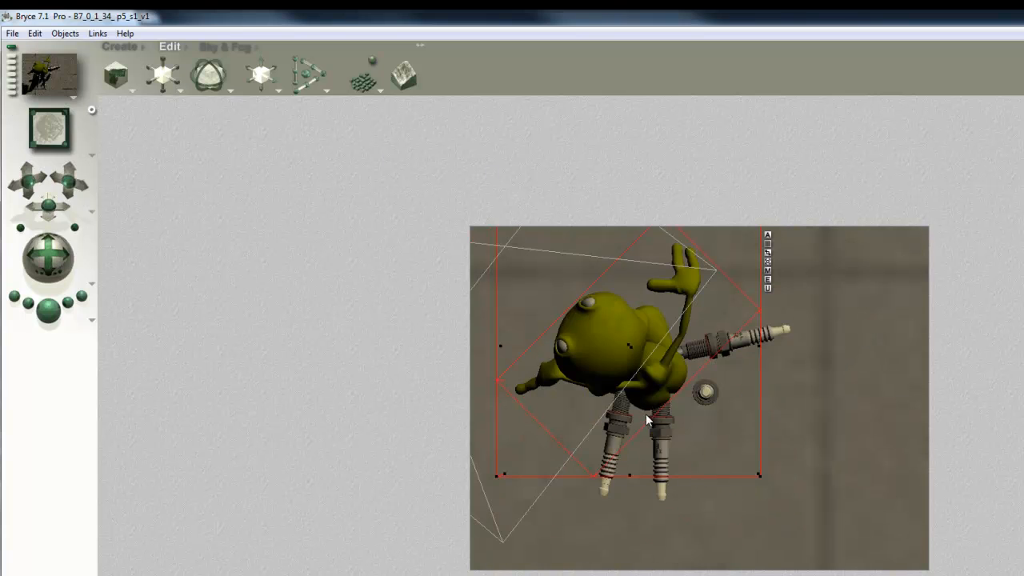
pyautogui.press('1')
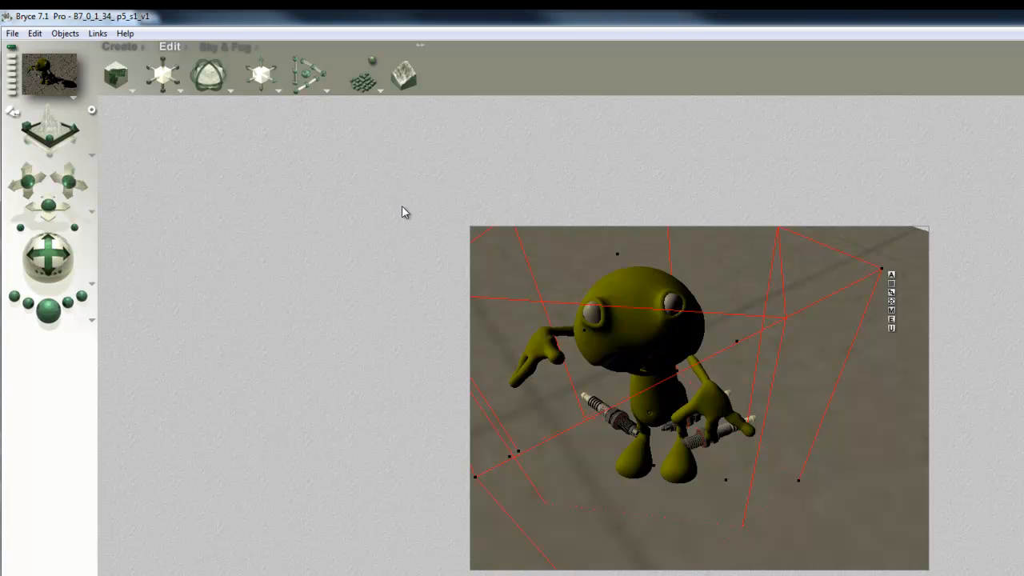
pyautogui.moveTo(276, 71)
pyautogui.mouseDown()
pyautogui.moveTo(272, 82)
pyautogui.moveTo(276, 67)
pyautogui.moveTo(284, 89)
pyautogui.moveTo(272, 68)
pyautogui.mouseUp()
pyautogui.press('3')
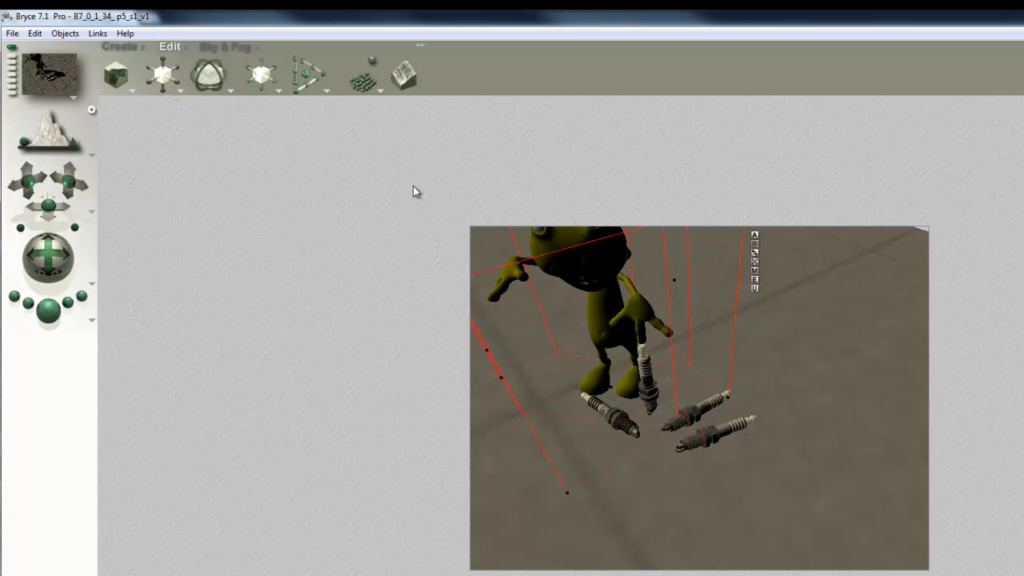
pyautogui.press('1')
pyautogui.press('4')
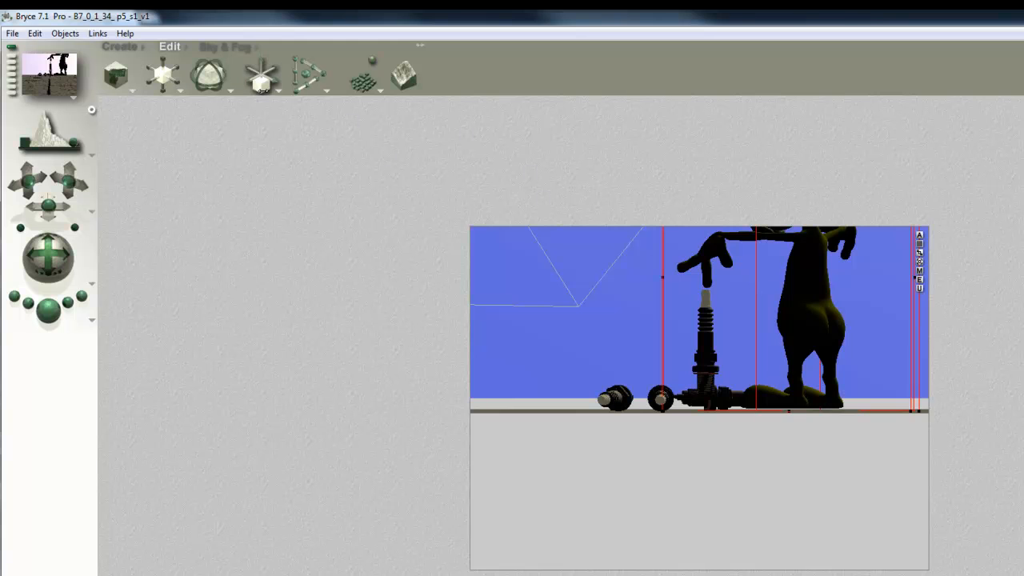
pyautogui.moveTo(264, 90); pyautogui.dragTo(264, 88)
pyautogui.press('1')
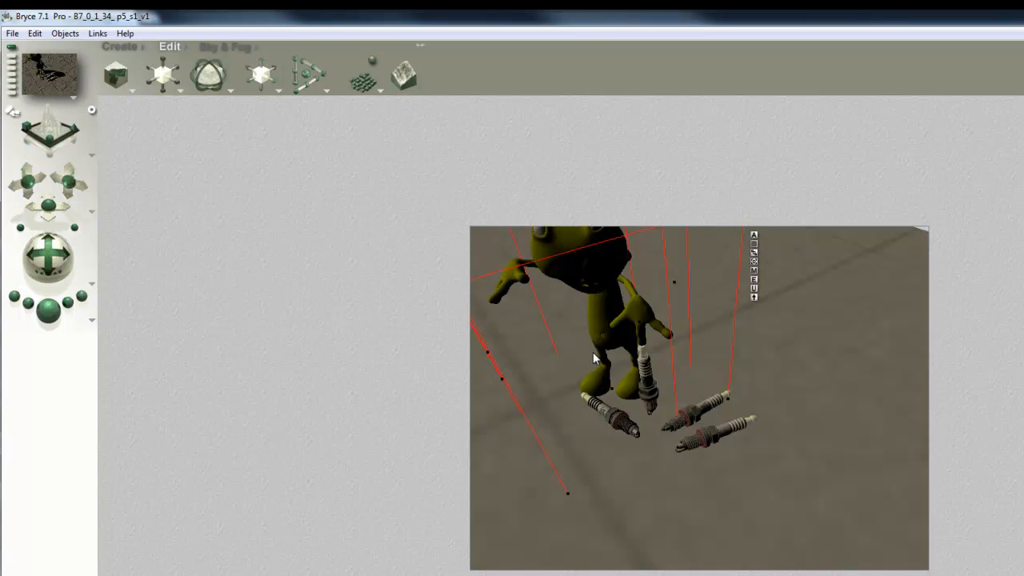
# - Reposition and orbit the camera to show the whole alien and all spark plugs from a lower angle
pyautogui.moveTo(52, 207); pyautogui.dragTo(51, 207)
pyautogui.moveTo(44, 253); pyautogui.dragTo(44, 252)
pyautogui.moveTo(68, 182); pyautogui.dragTo(69, 182)
pyautogui.moveTo(37, 253); pyautogui.dragTo(37, 253)
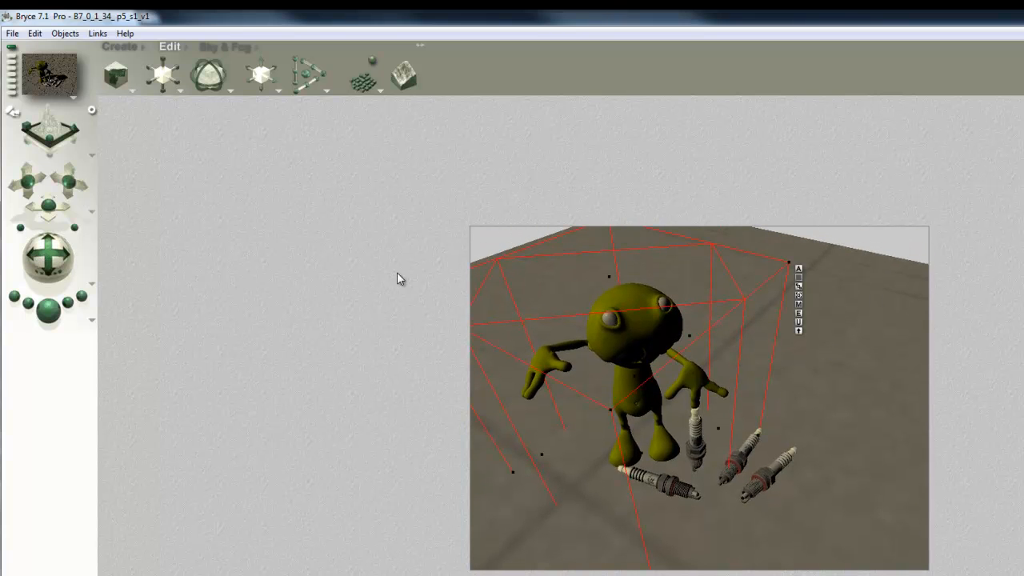
pyautogui.moveTo(48, 206); pyautogui.dragTo(69, 342)
pyautogui.moveTo(55, 259); pyautogui.dragTo(56, 258)
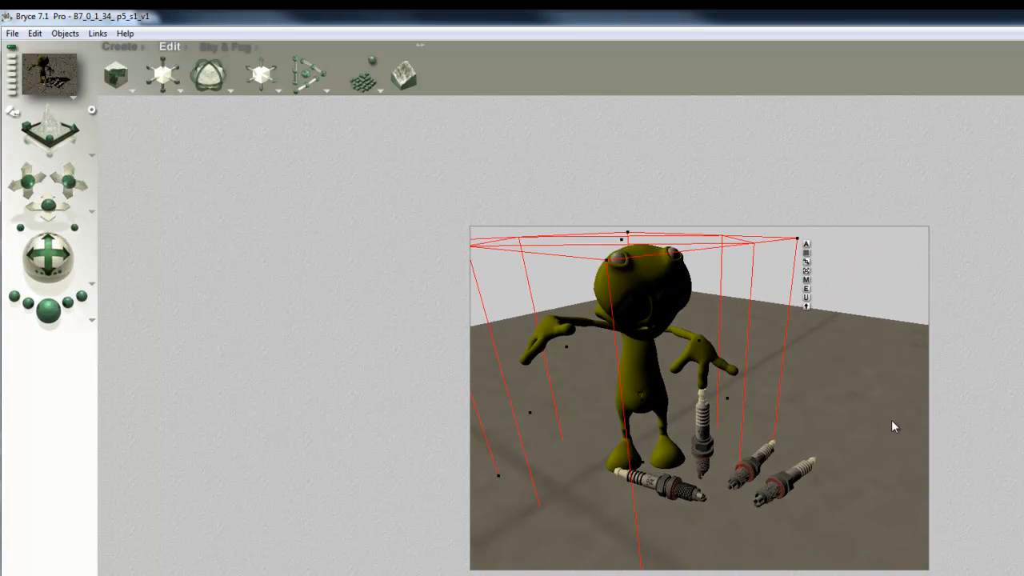
# - Move the camera closer and reframe the alien and the spark plugs within the image
pyautogui.moveTo(48, 206); pyautogui.dragTo(70, 240)
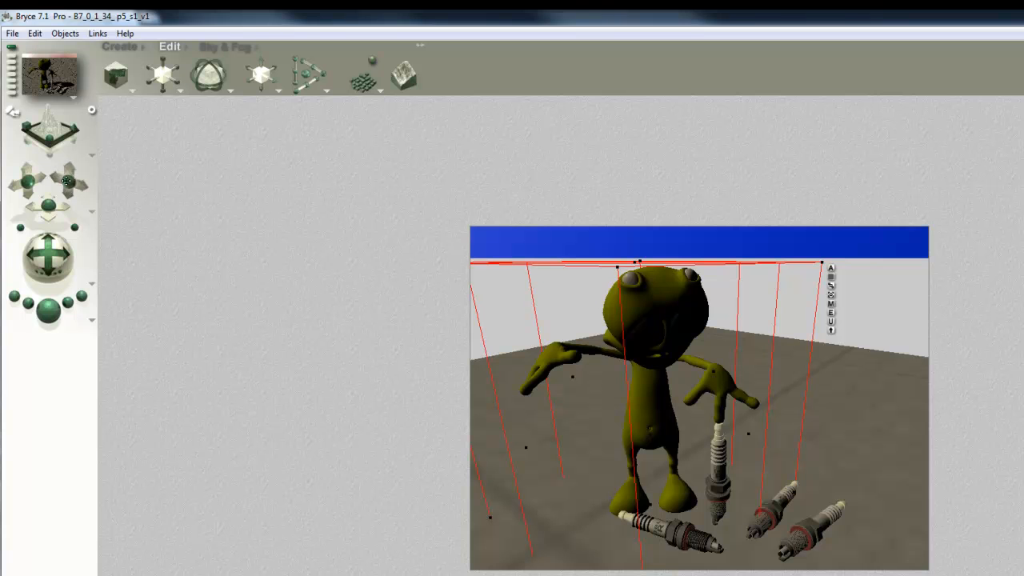
pyautogui.moveTo(68, 182); pyautogui.dragTo(74, 195)
pyautogui.moveTo(50, 238)
pyautogui.mouseDown()
pyautogui.moveTo(49, 250)
pyautogui.moveTo(49, 240)
pyautogui.mouseUp()
pyautogui.moveTo(68, 181); pyautogui.dragTo(70, 184)
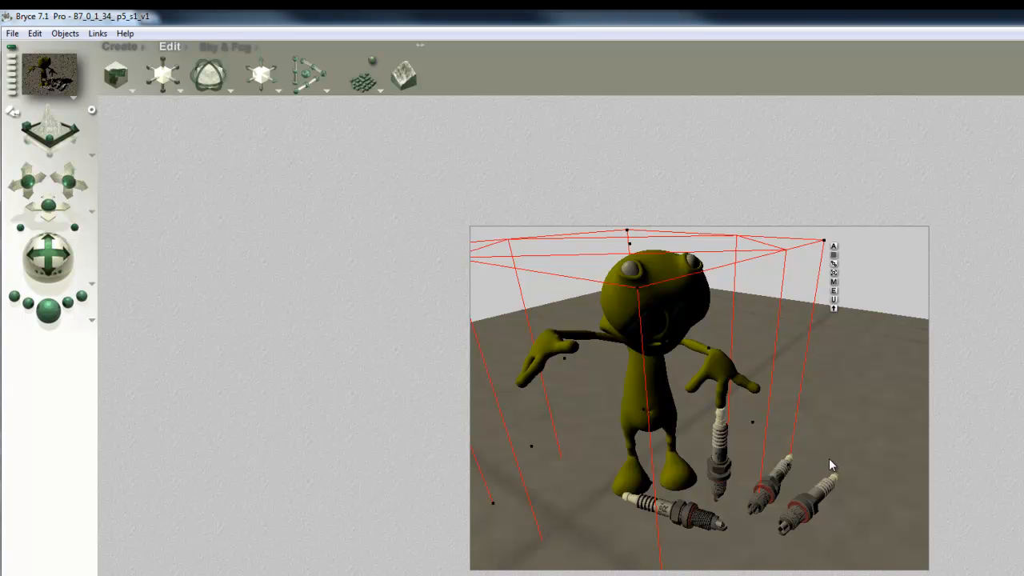
# - Render the camera view and examine where the alien's finger meets the tip of the upright spark plug
pyautogui.click(48, 310)
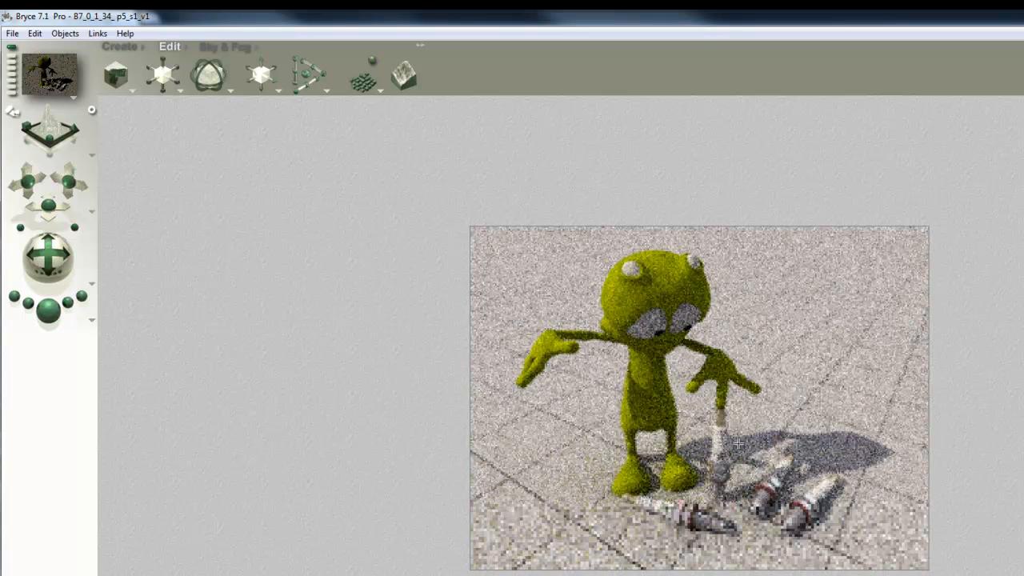
pyautogui.click(738, 442)
pyautogui.press('Escape')
pyautogui.moveTo(737, 429); pyautogui.dragTo(710, 393)
pyautogui.click(699, 407)
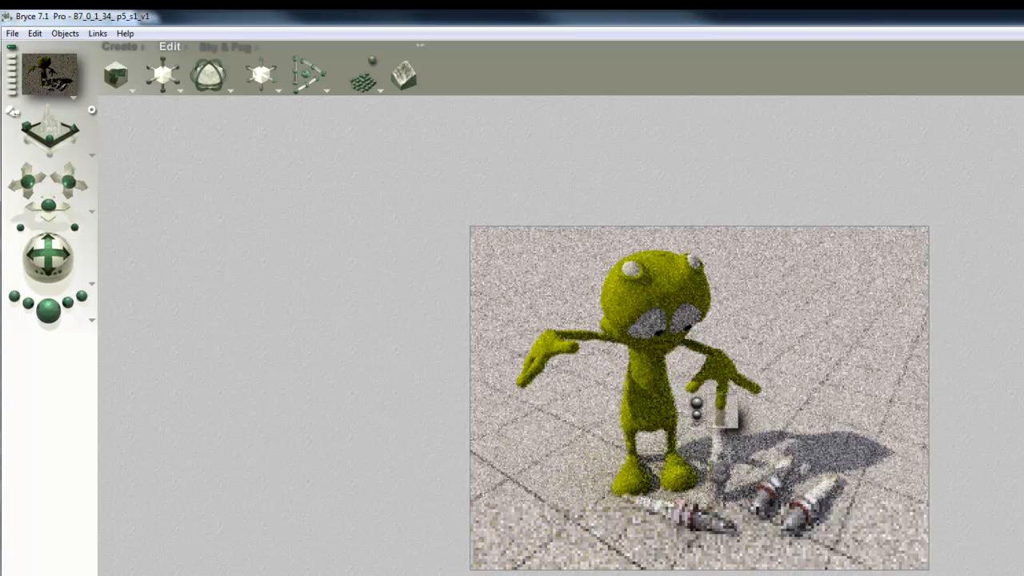
pyautogui.click(663, 348)
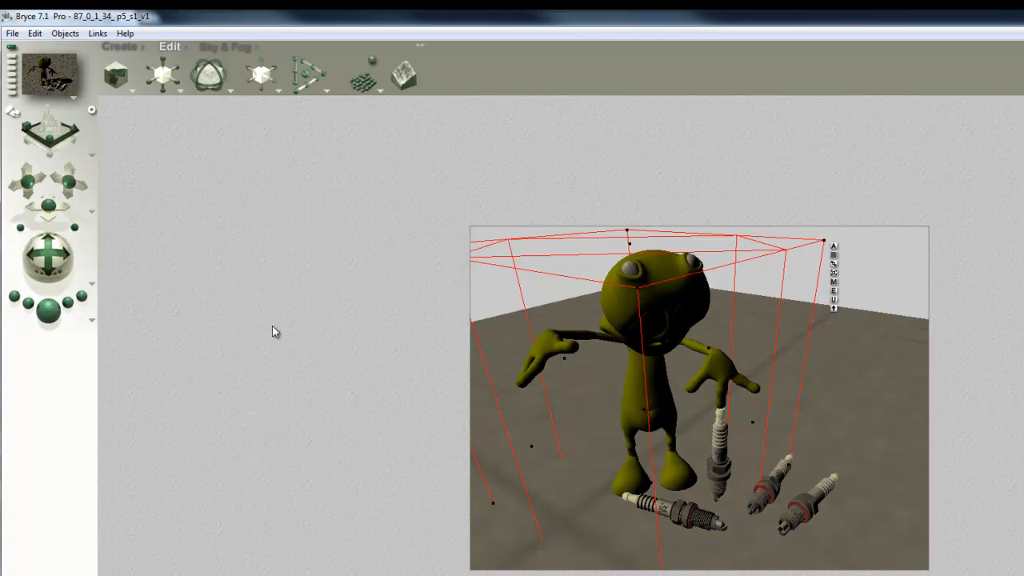
# - Review the render options for quality, premium effects, optics and light settings, and accept them
pyautogui.click(95, 322)
pyautogui.click(141, 395)
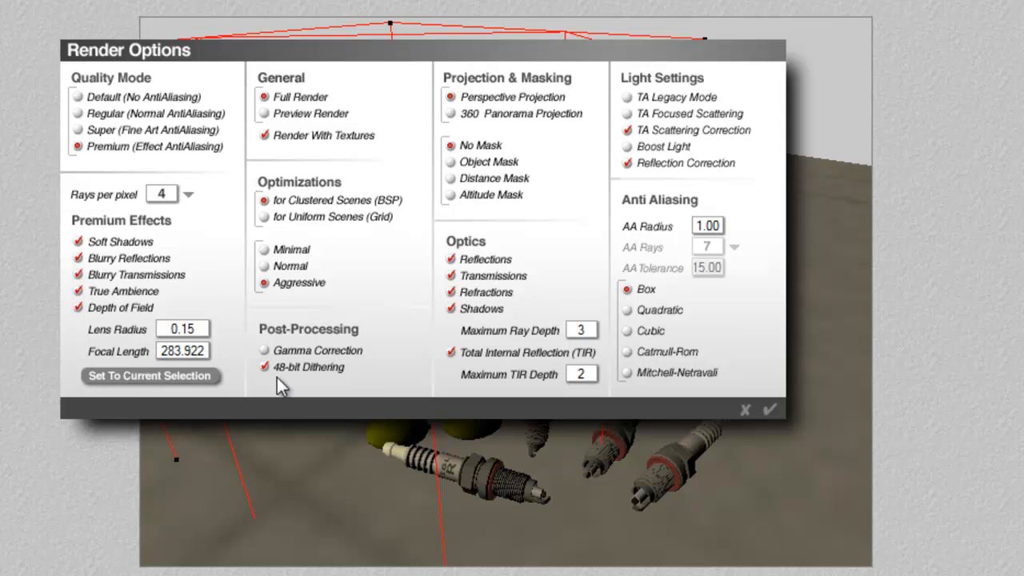
pyautogui.click(771, 409)
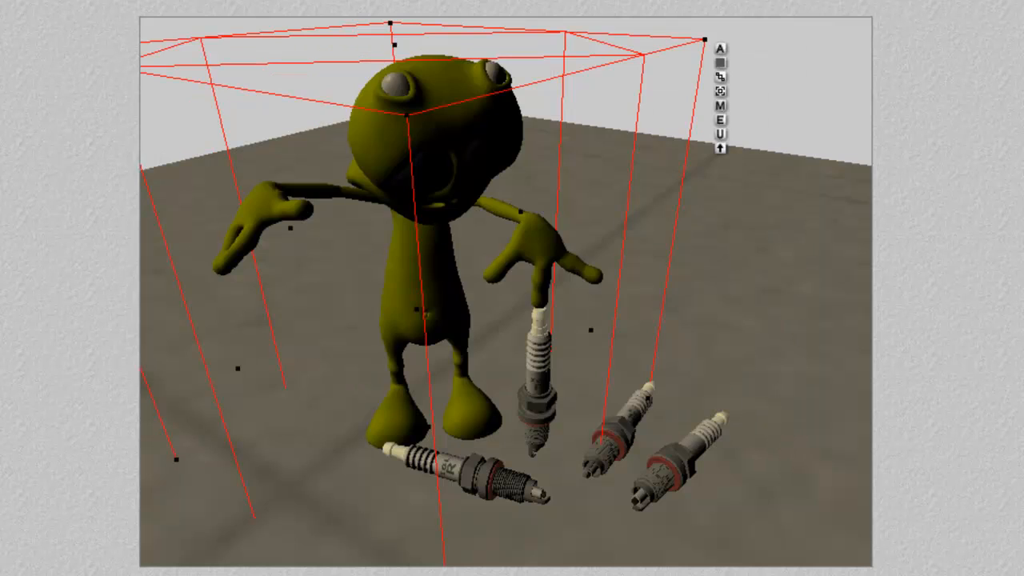